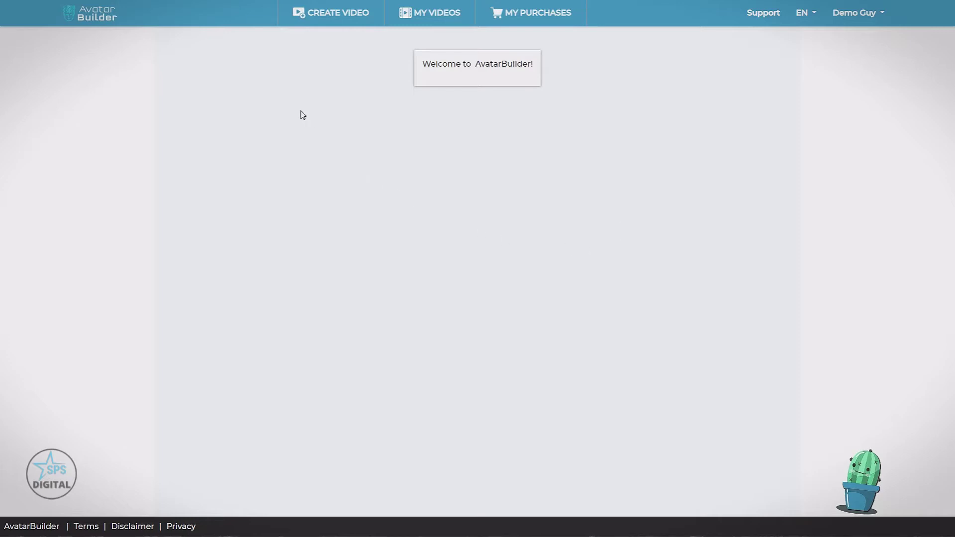
Step: Open the video creation wizard on its Choose Video Type step via CREATE VIDEO
click(336, 15)
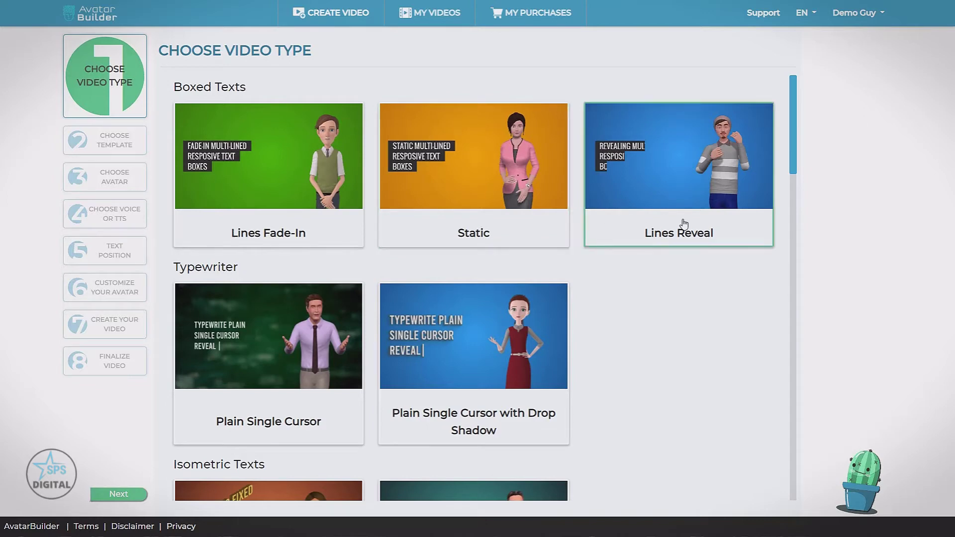
Step: Choose Lines Fade-In as the video type and continue to template selection
scroll(516, 203, down, 2)
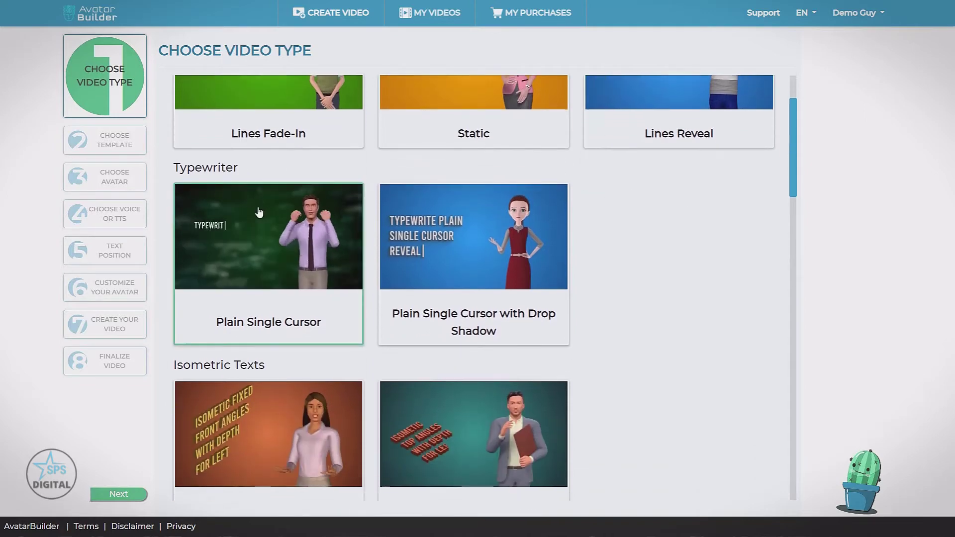
scroll(468, 254, down, 3)
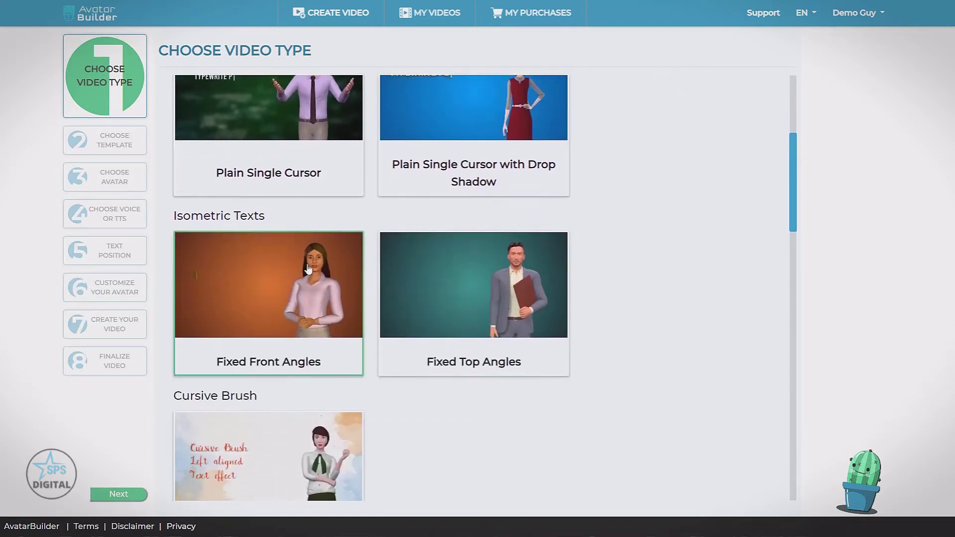
scroll(517, 271, down, 7)
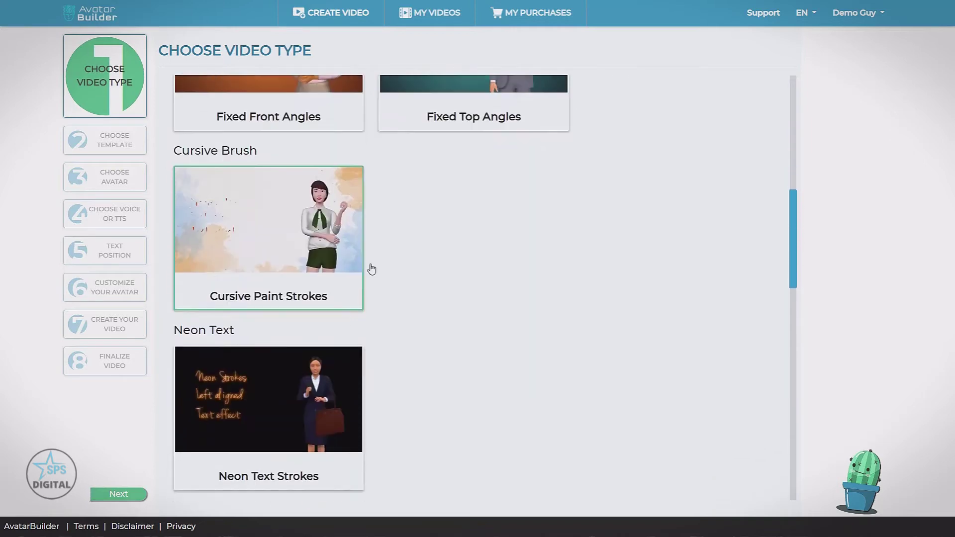
scroll(361, 277, down, 5)
scroll(367, 251, up, 17)
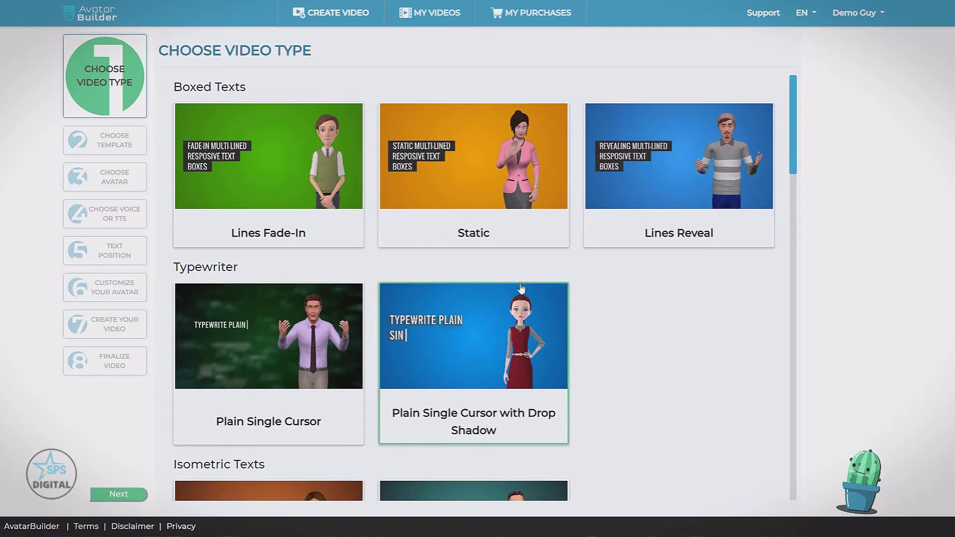
click(304, 183)
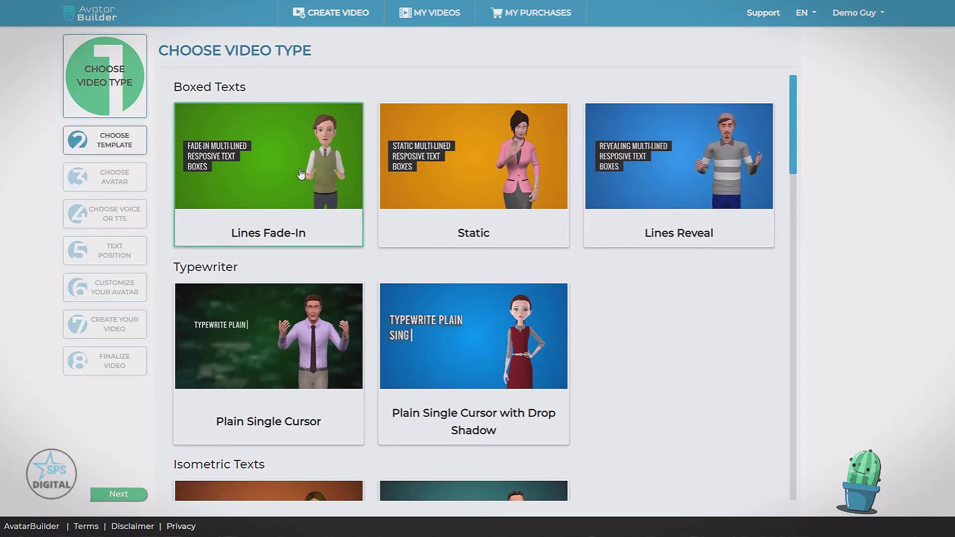
click(119, 494)
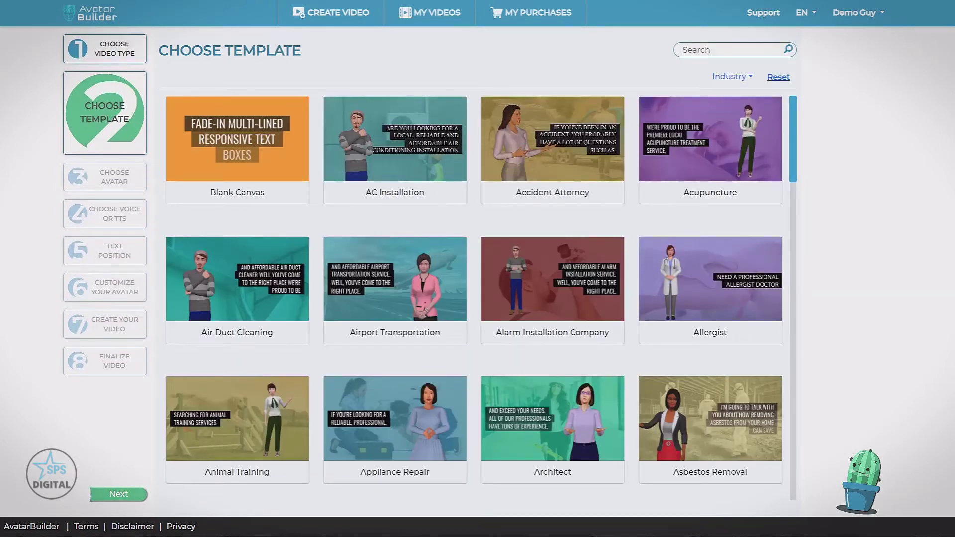
mouse_move(440, 155)
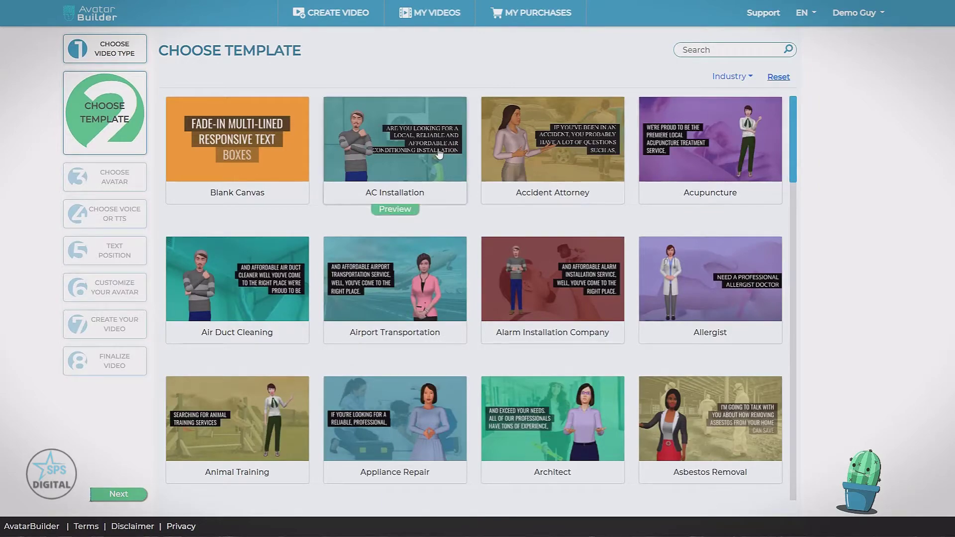
scroll(439, 155, down, 8)
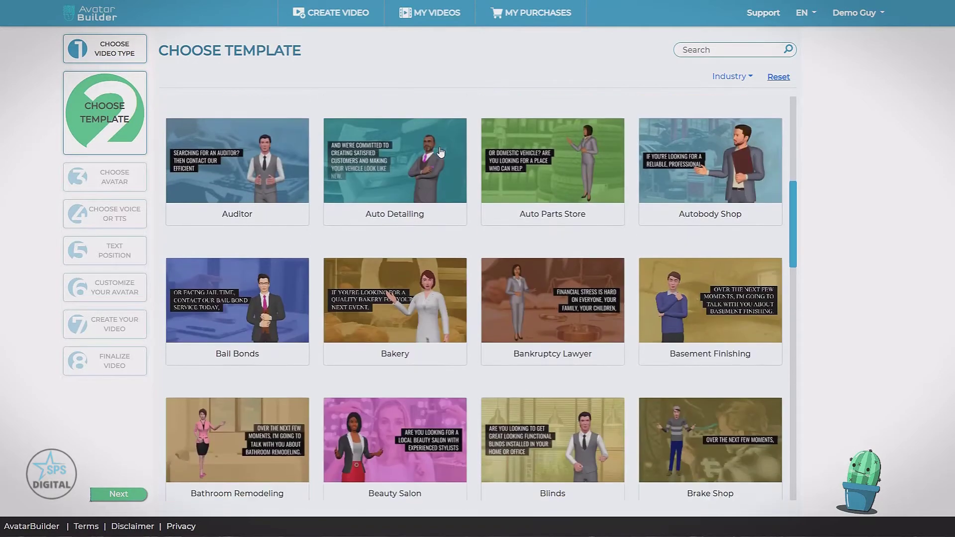
scroll(440, 153, down, 8)
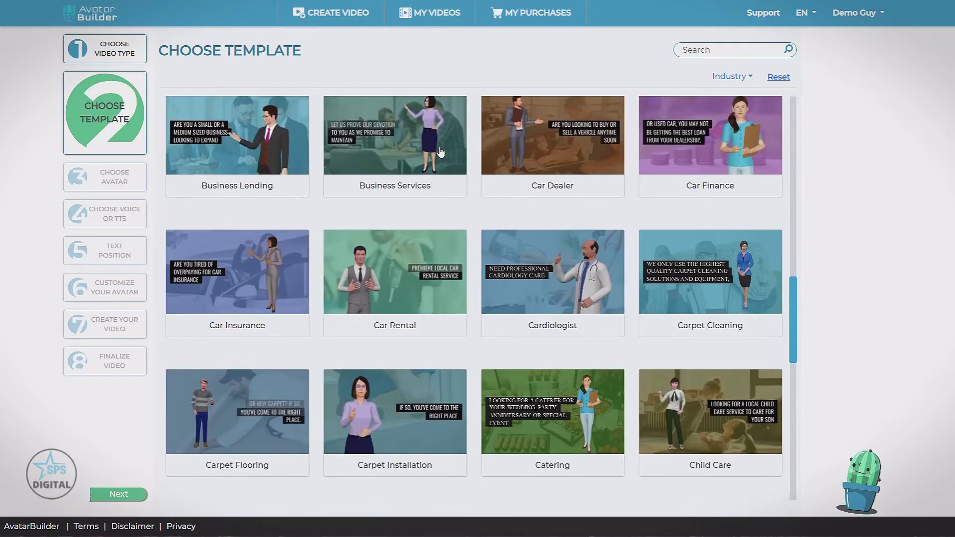
scroll(440, 152, down, 3)
scroll(442, 149, up, 16)
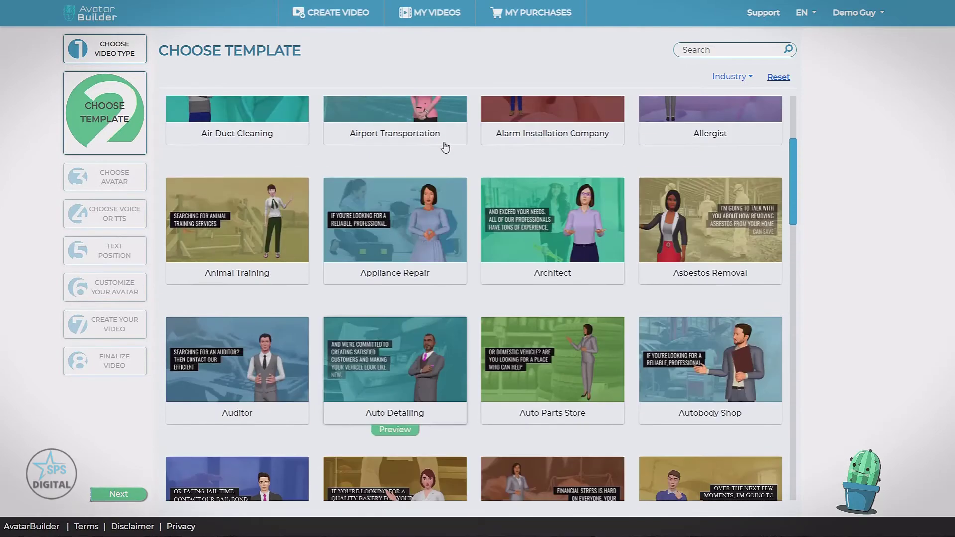
scroll(445, 148, up, 4)
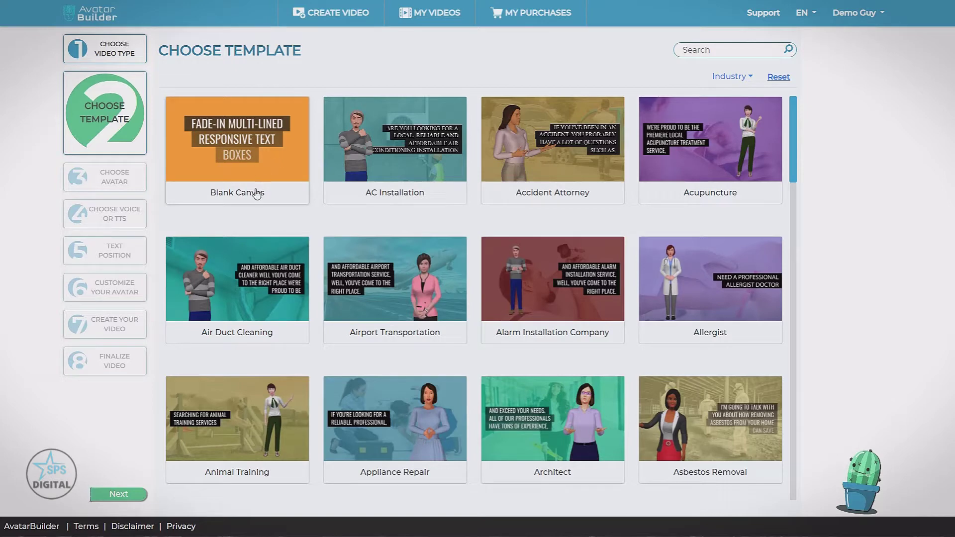
click(749, 80)
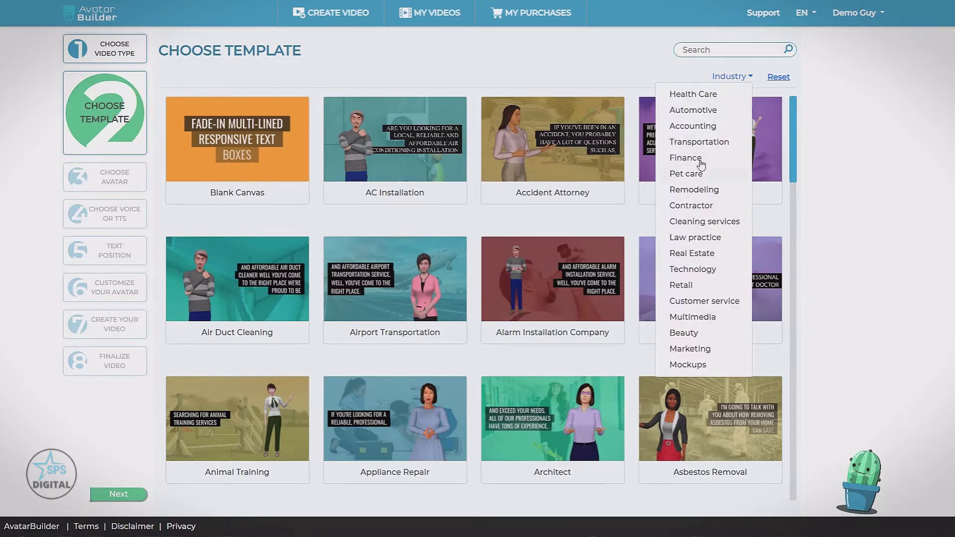
click(699, 101)
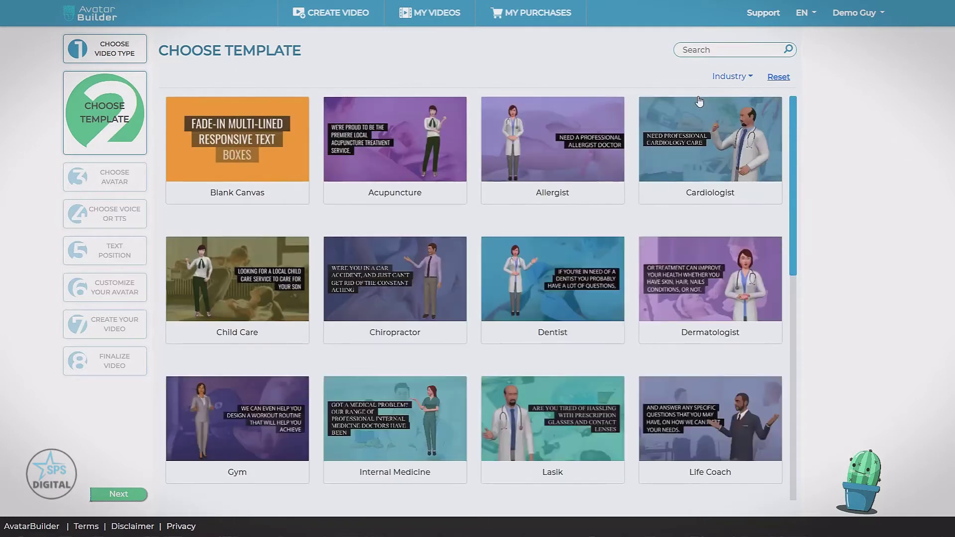
click(778, 78)
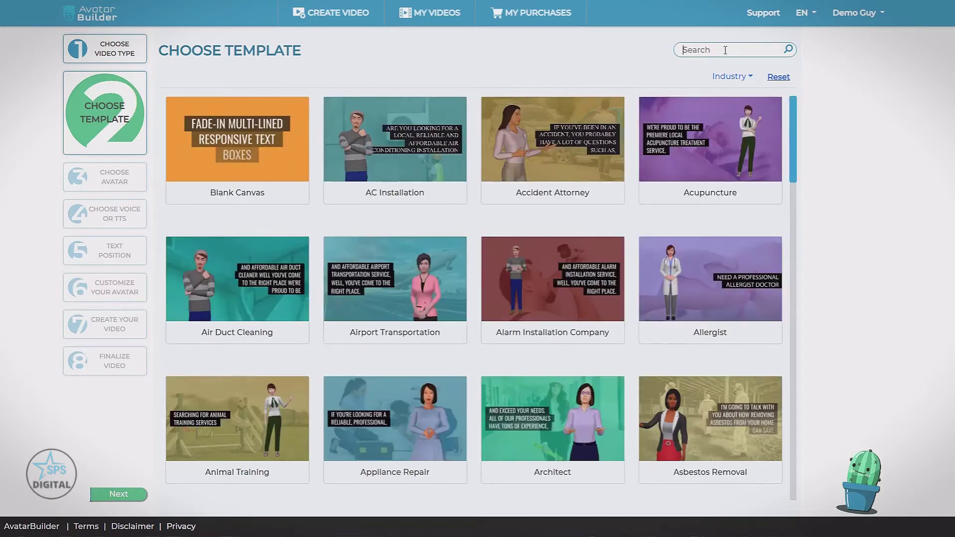
click(725, 50)
text(car)
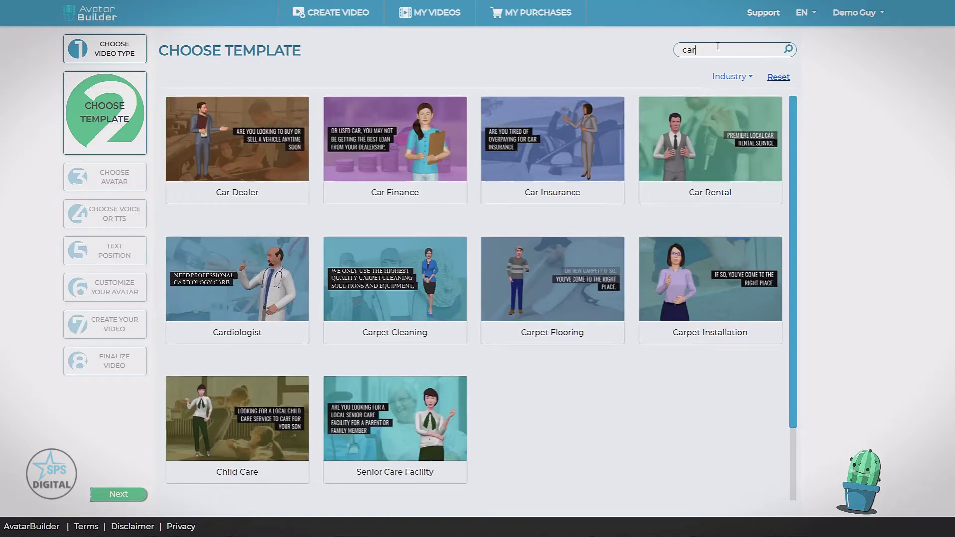
key(BackSpace)
key(BackSpace)
key(BackSpace)
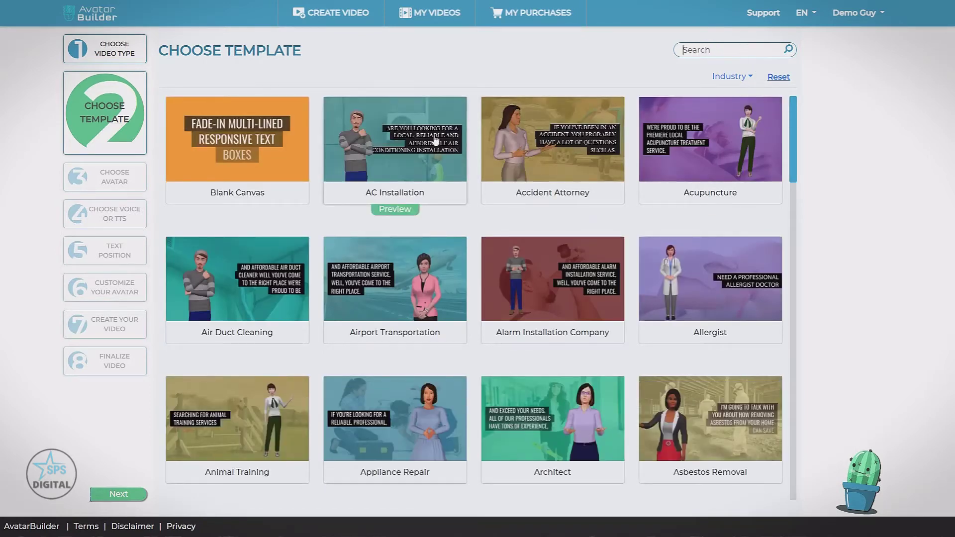
Step: Watch the AC Installation sample preview, then select the AC Installation template
click(389, 215)
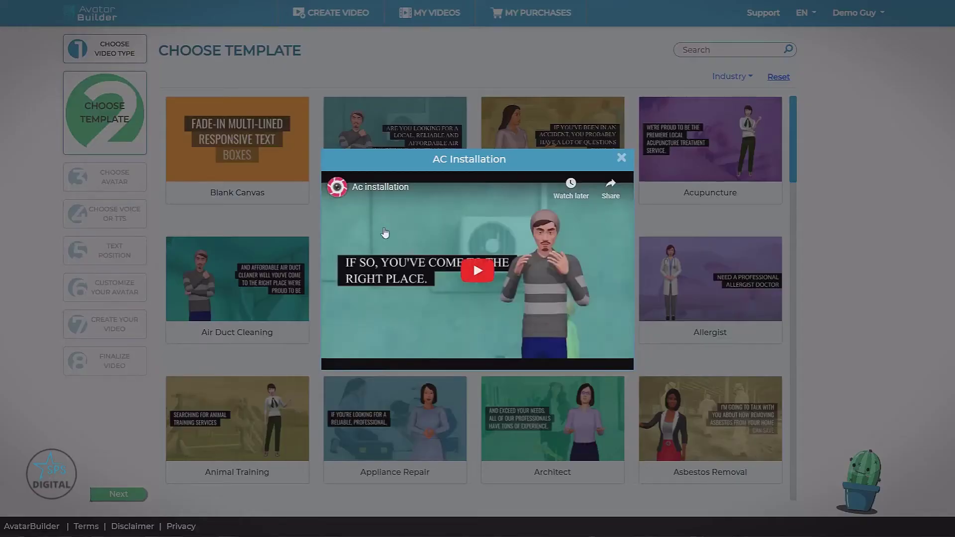
click(477, 279)
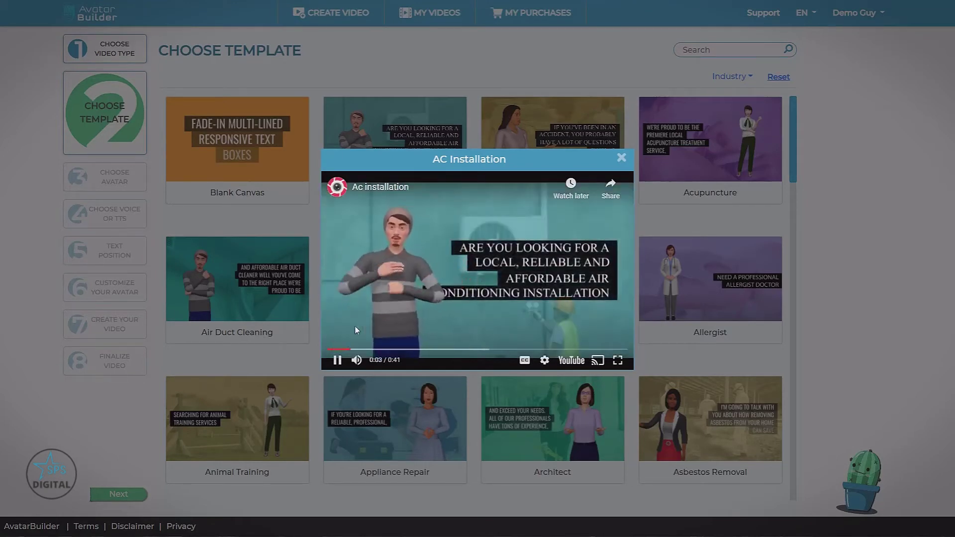
click(337, 361)
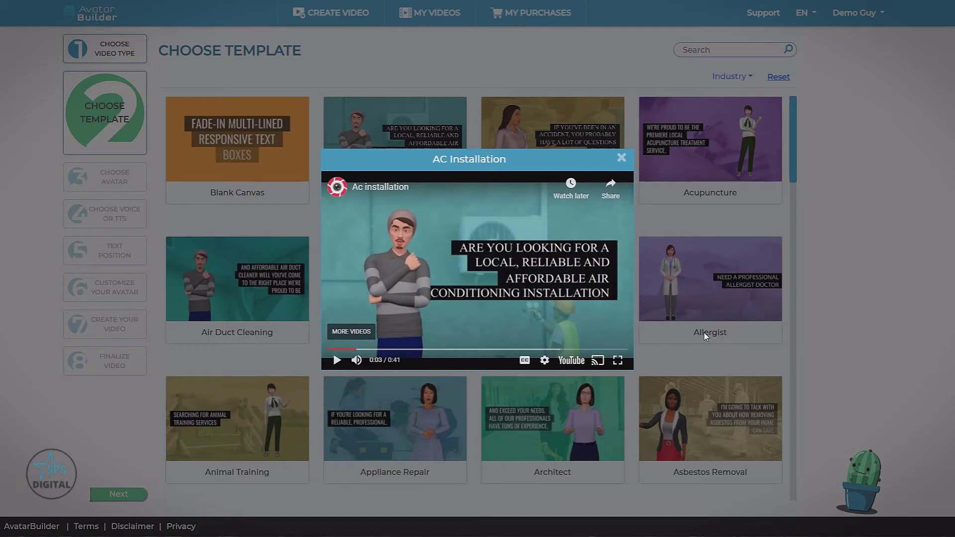
click(622, 159)
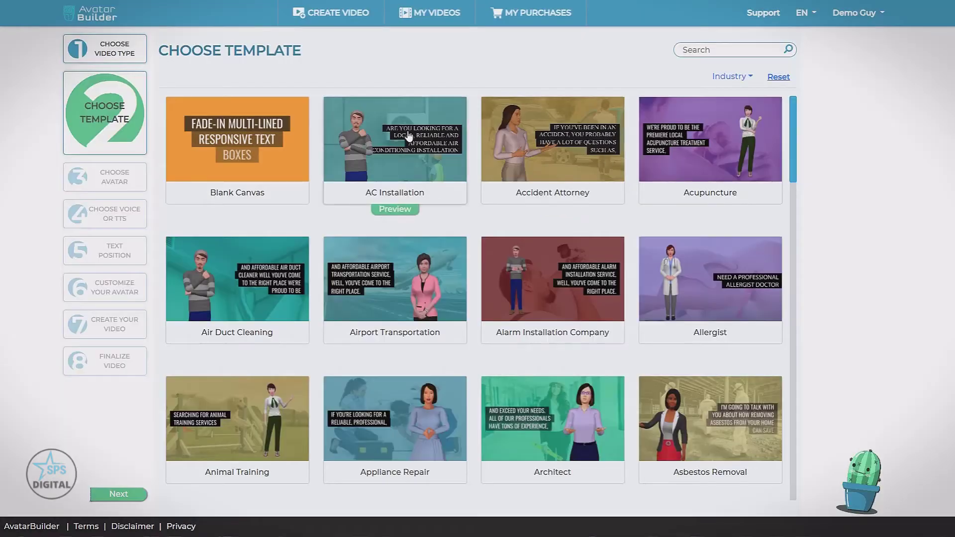
click(390, 207)
click(119, 494)
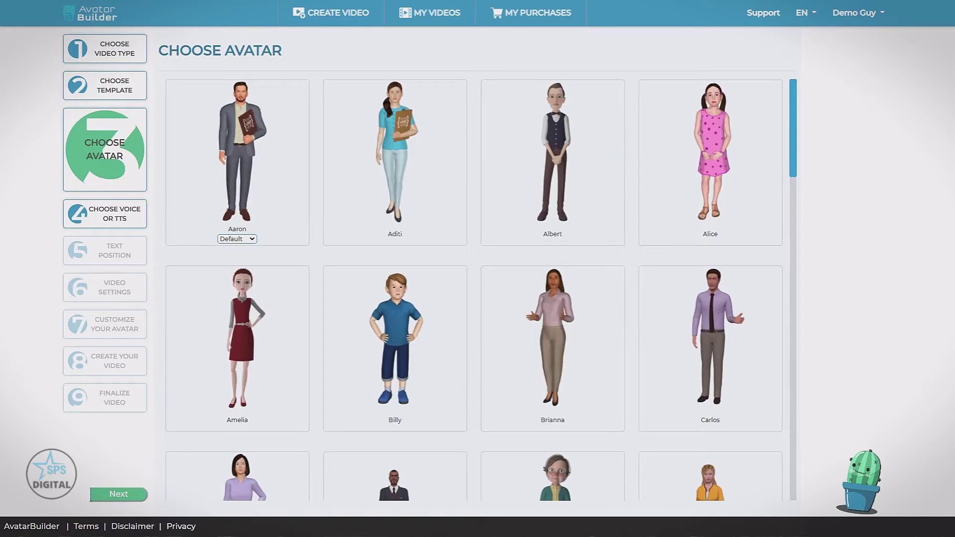
mouse_move(731, 194)
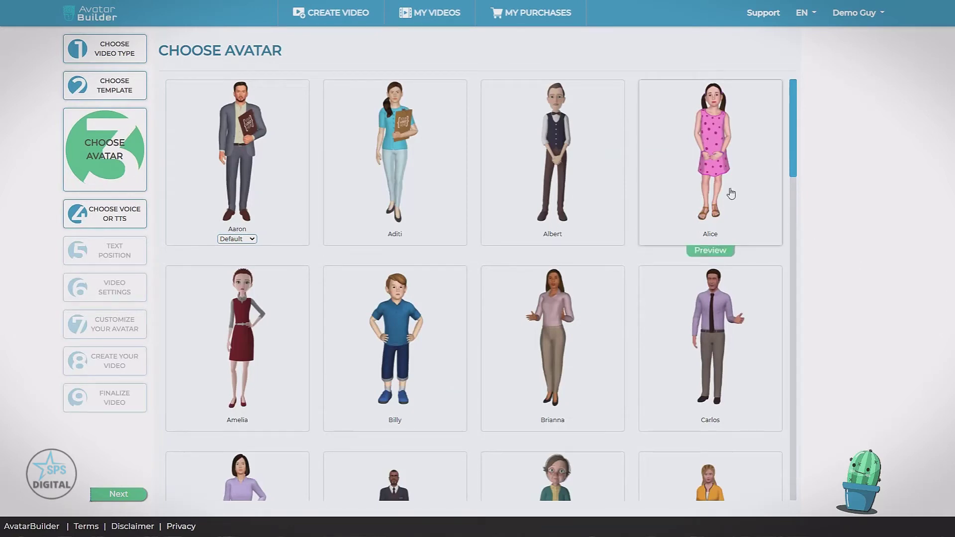
scroll(731, 193, down, 13)
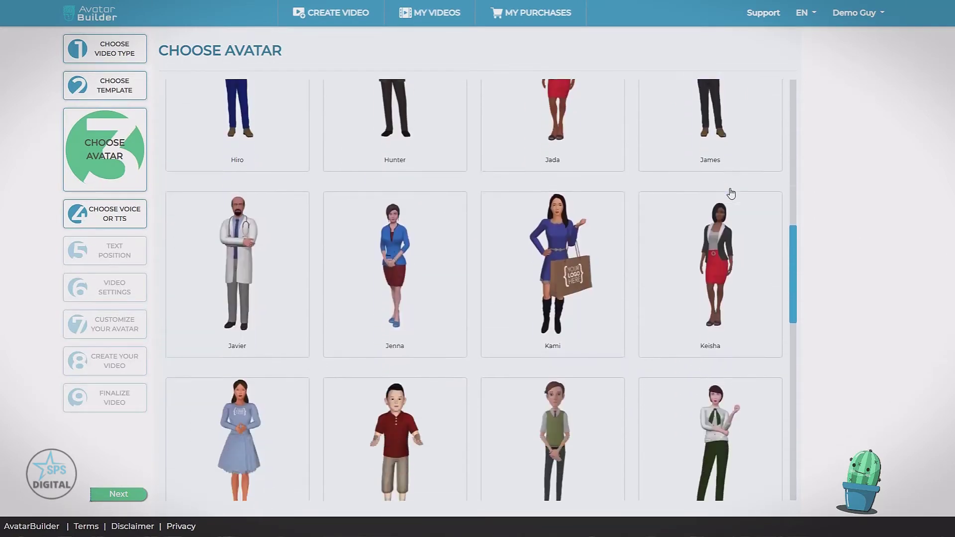
scroll(732, 194, down, 12)
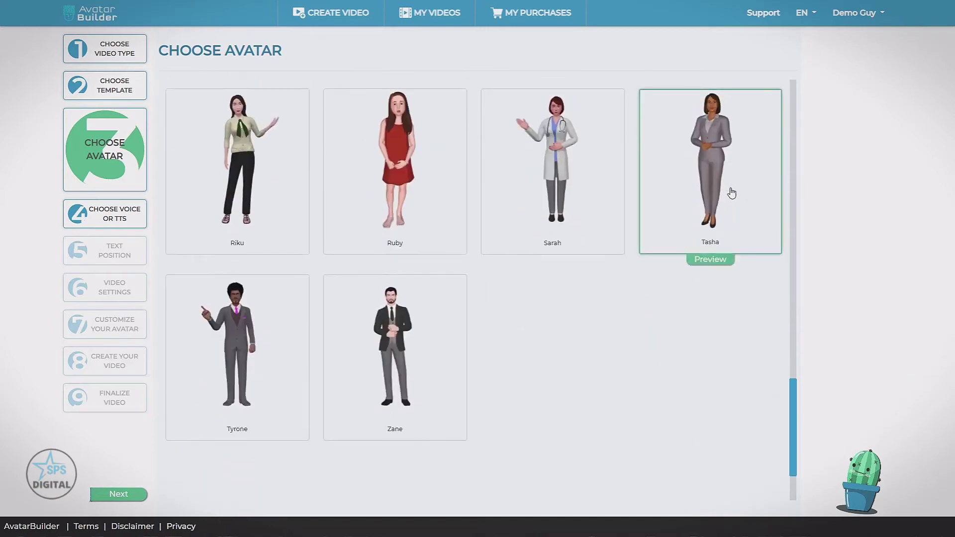
scroll(731, 193, up, 18)
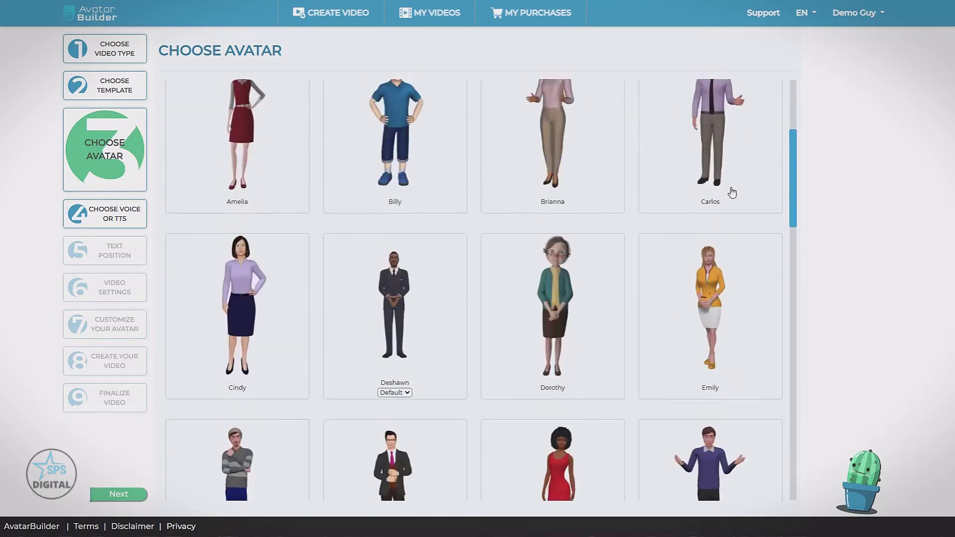
scroll(732, 194, up, 3)
mouse_move(185, 183)
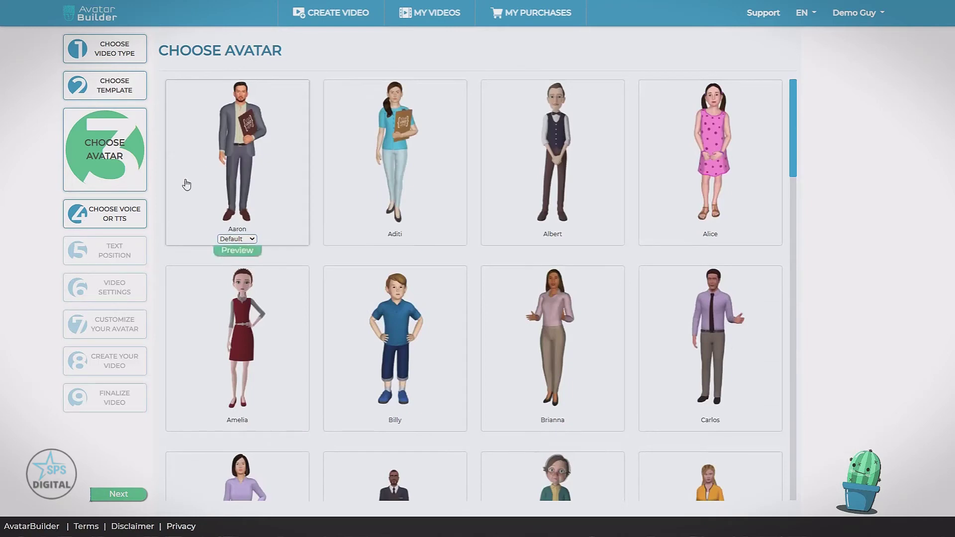
click(234, 251)
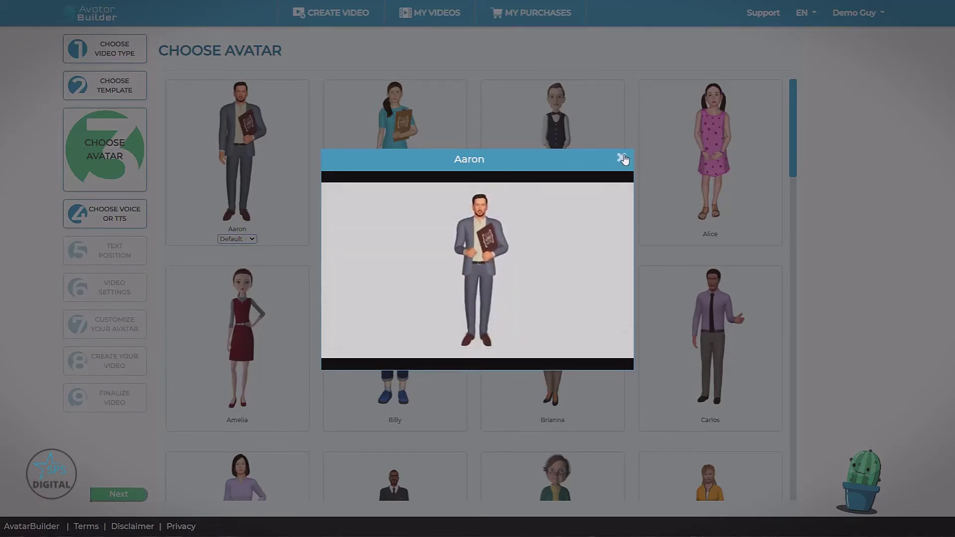
click(622, 158)
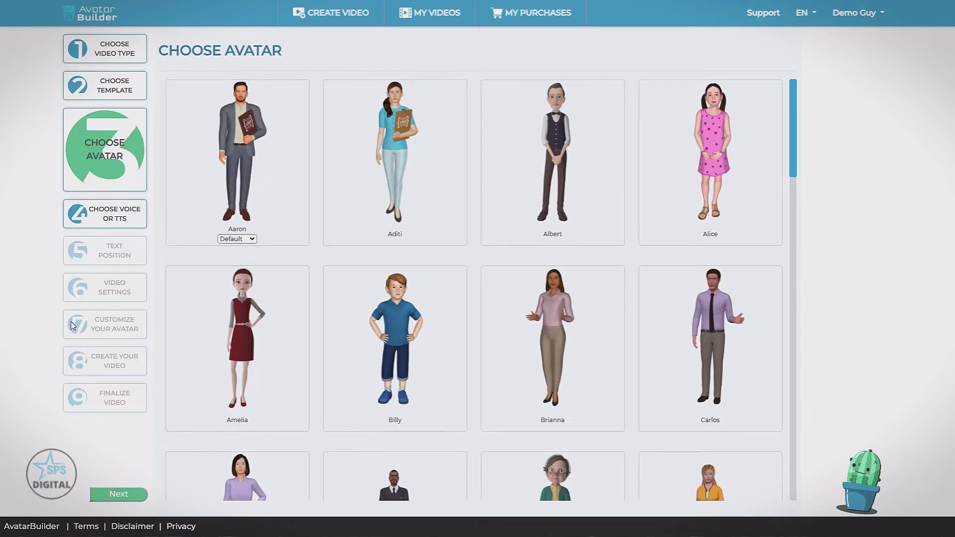
Step: Try the Blue Suit outfit on Aaron, then return him to the Default outfit
click(251, 239)
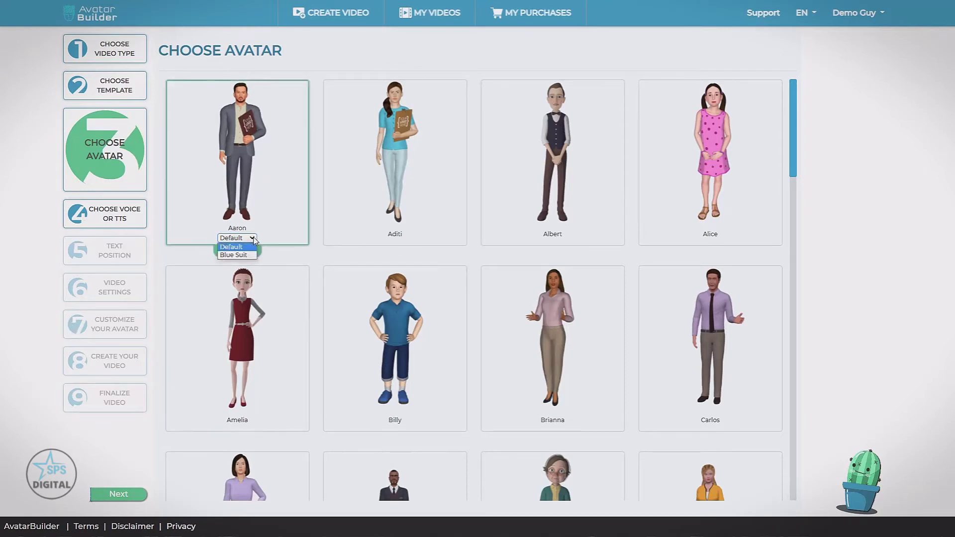
click(226, 255)
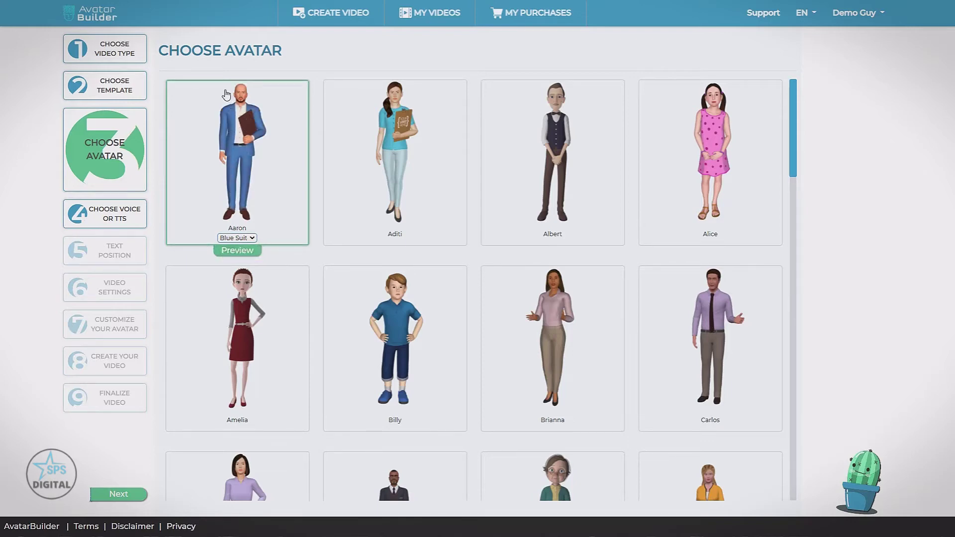
click(252, 239)
click(243, 247)
Step: Browse the rest of the avatar grid while keeping Aaron selected
mouse_move(344, 175)
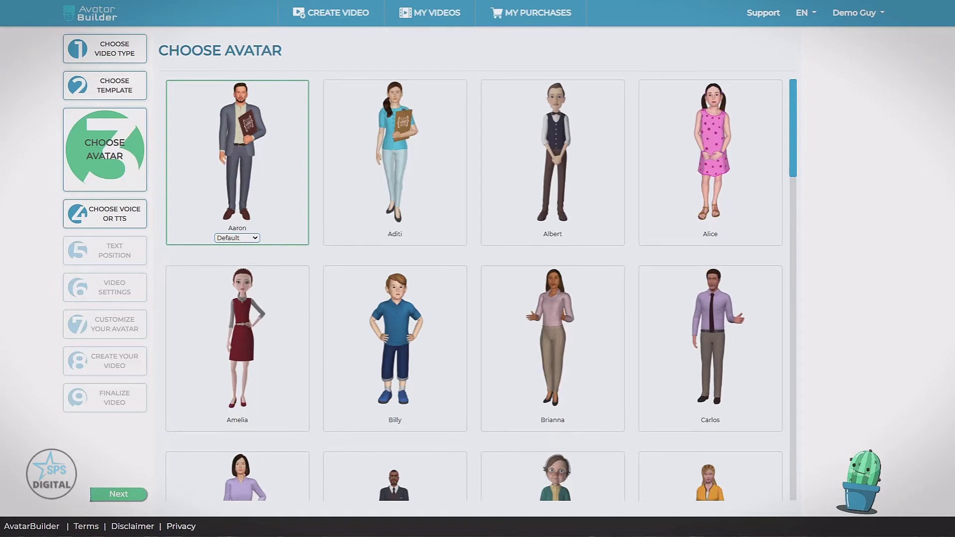
mouse_move(191, 149)
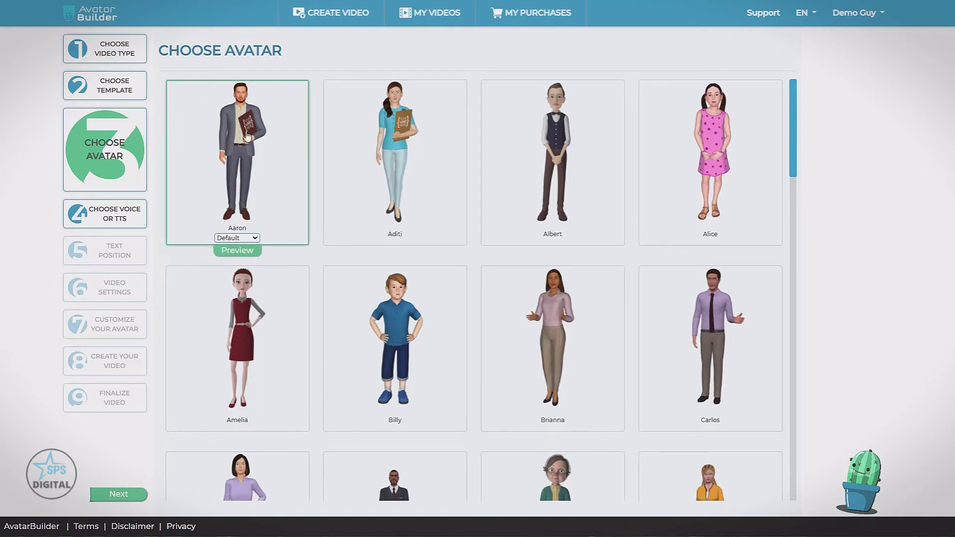
mouse_move(402, 126)
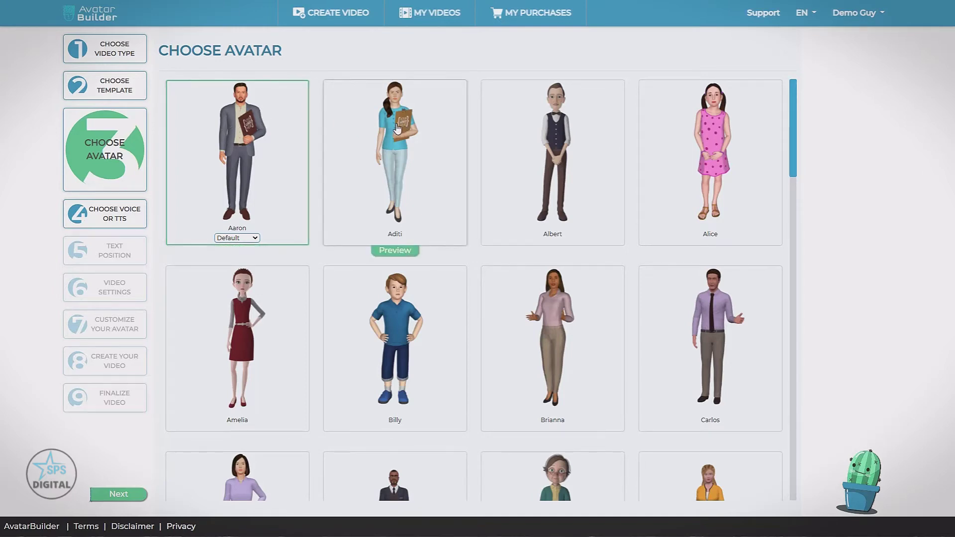
scroll(399, 131, down, 3)
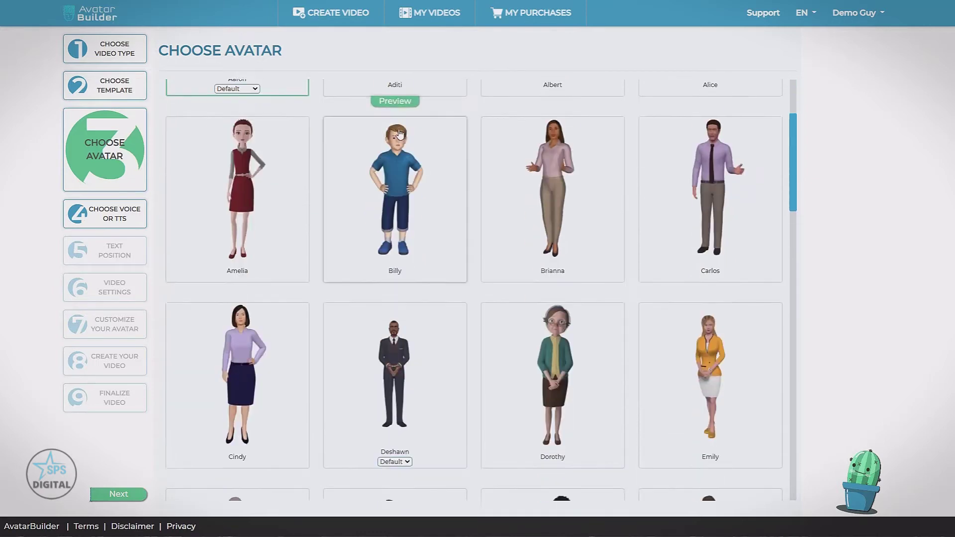
scroll(399, 132, down, 10)
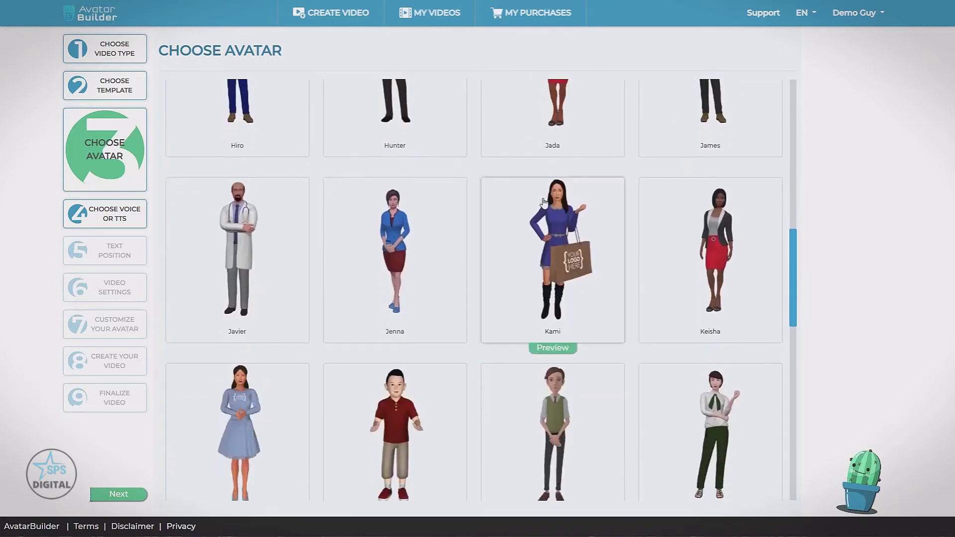
scroll(543, 201, down, 3)
scroll(234, 272, down, 5)
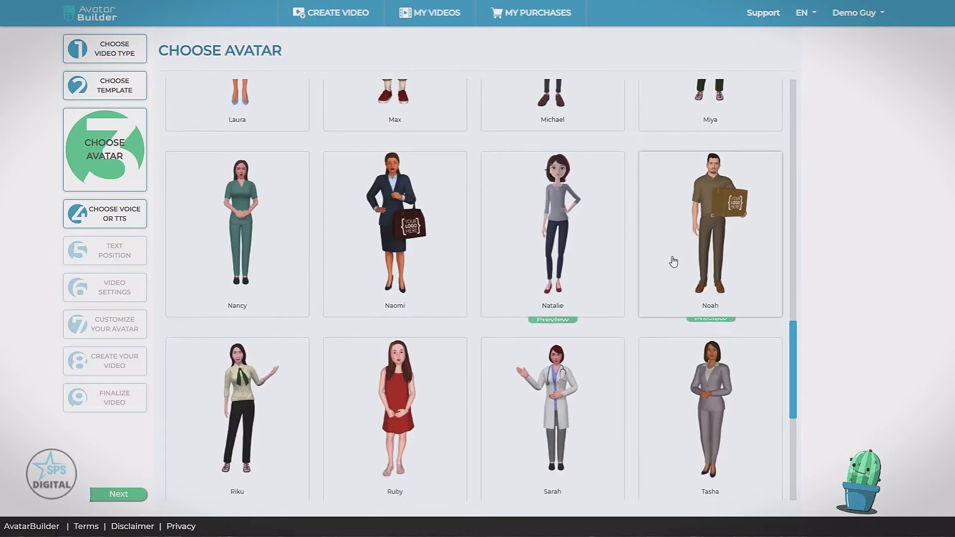
scroll(687, 256, down, 8)
scroll(706, 246, up, 12)
scroll(711, 240, up, 15)
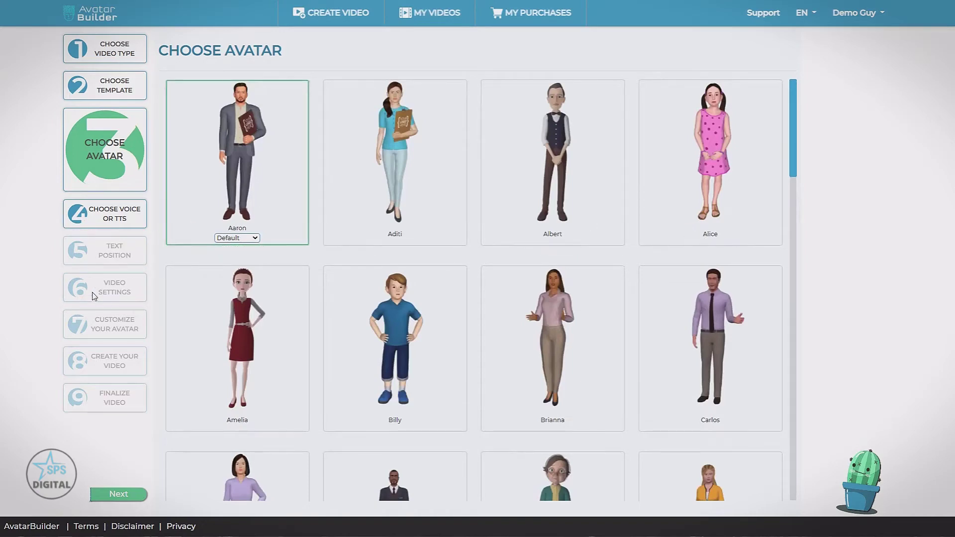
mouse_move(290, 141)
Step: On the voice step, preview the AC Installation voice-over, then switch to Text to Speech
click(119, 495)
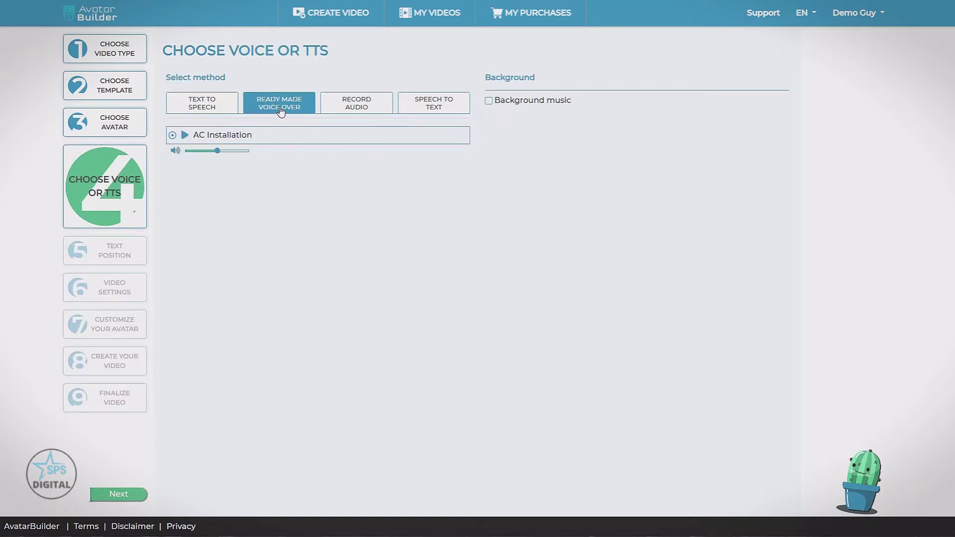
click(185, 135)
click(185, 135)
click(202, 111)
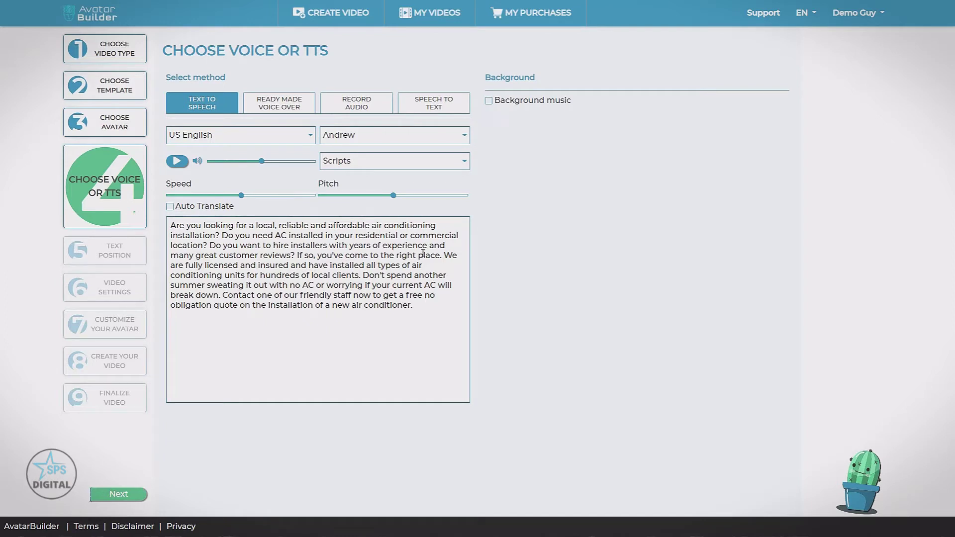
Step: Check the voice list, set the speech language to Russian, then back to US English
click(464, 139)
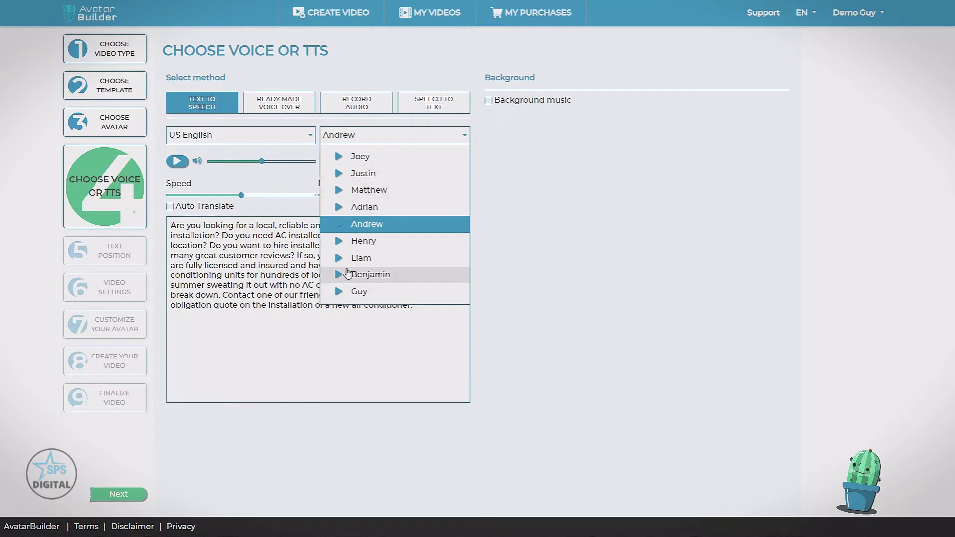
click(572, 232)
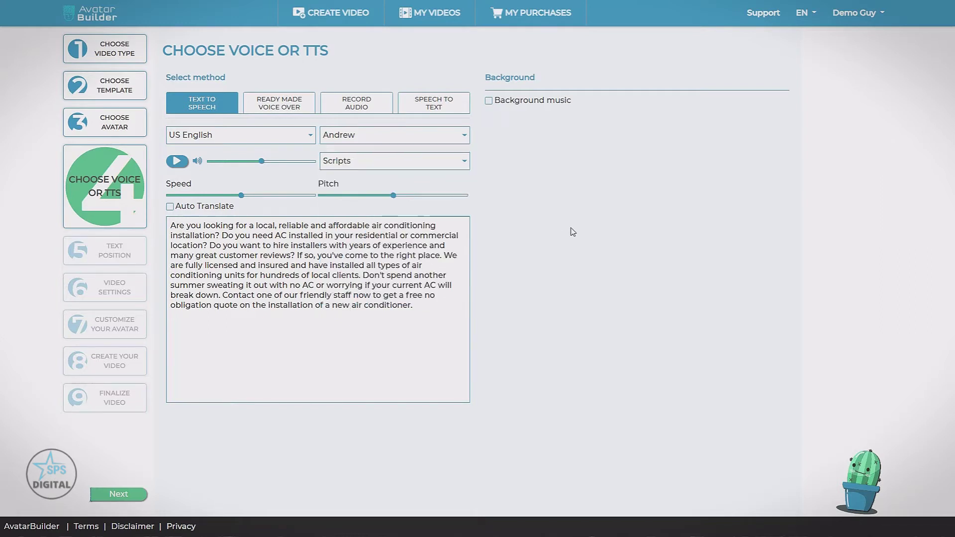
click(311, 138)
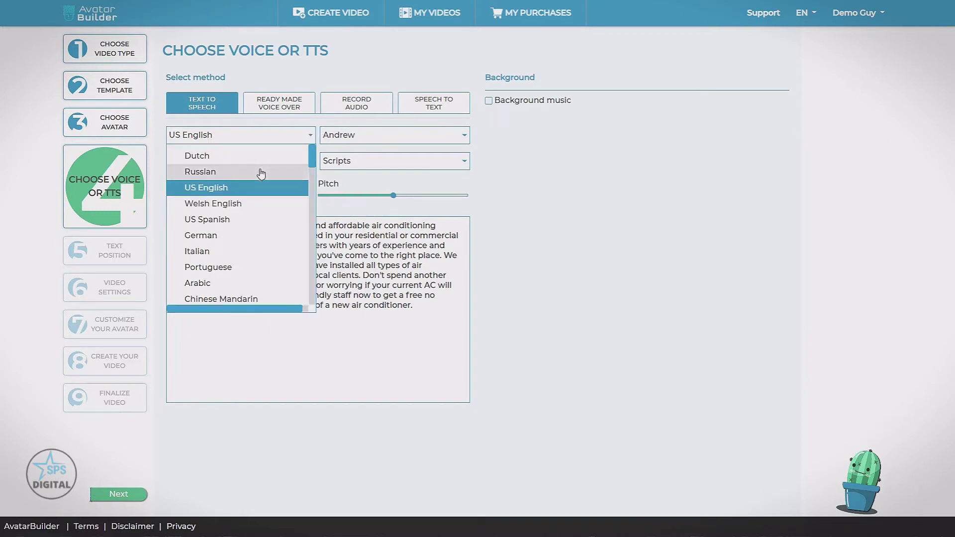
click(224, 176)
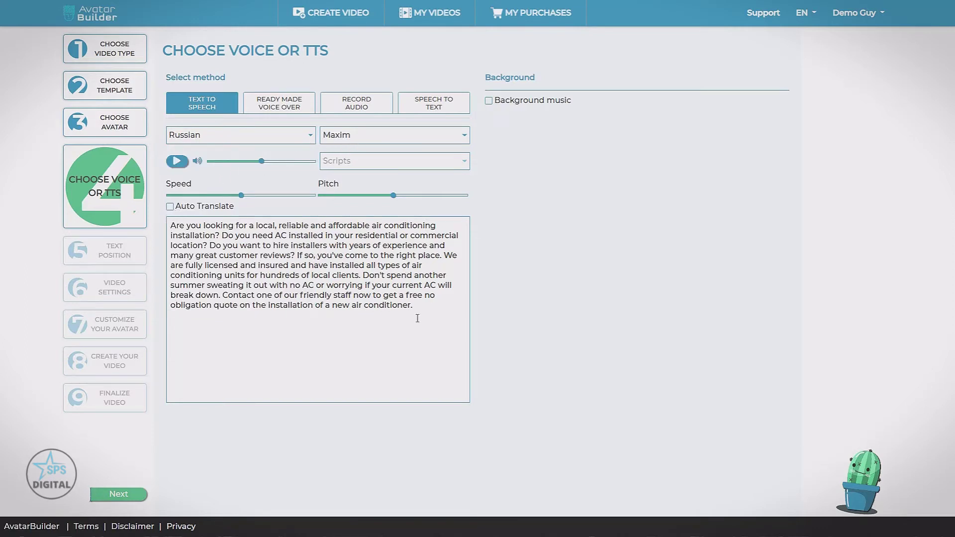
click(181, 138)
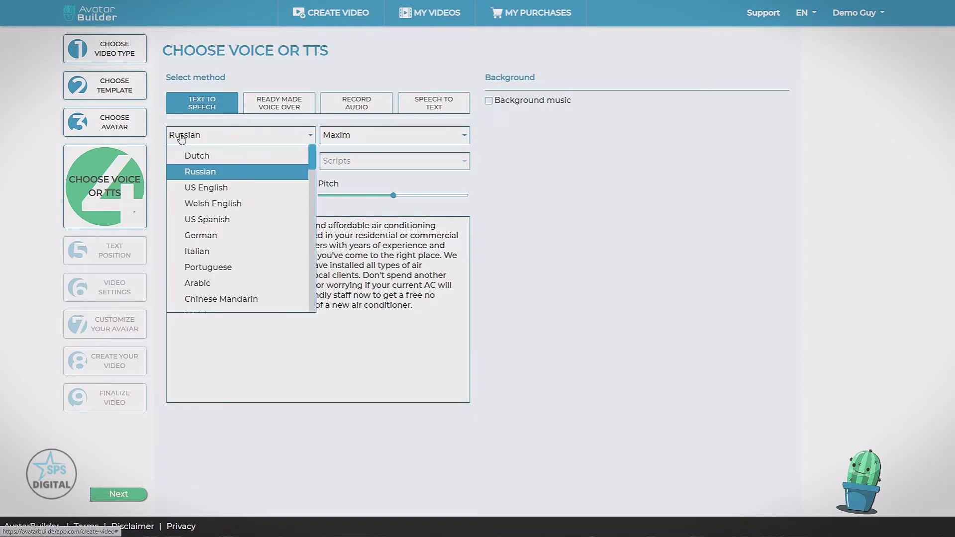
click(192, 188)
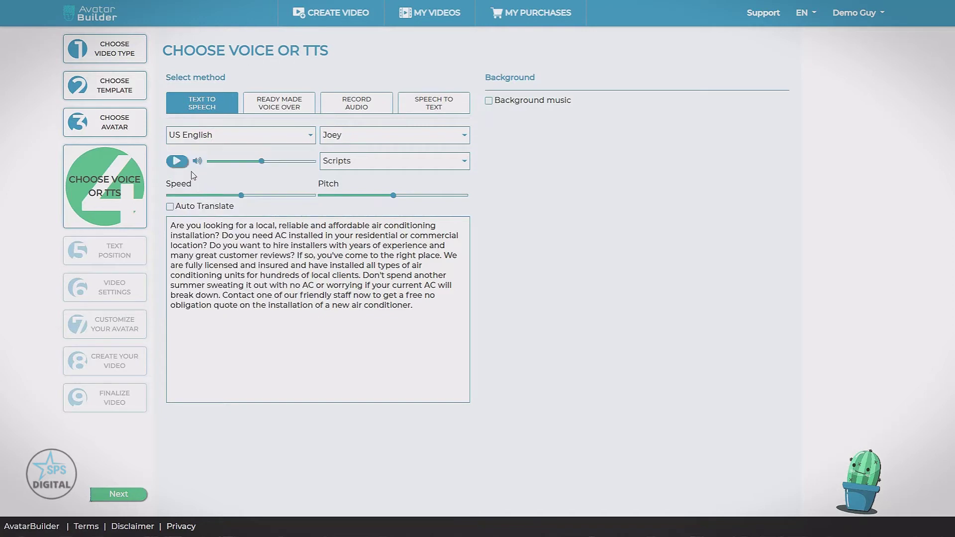
Step: Pick Matthew as the narrator voice and play his reading of the script
click(380, 141)
click(362, 190)
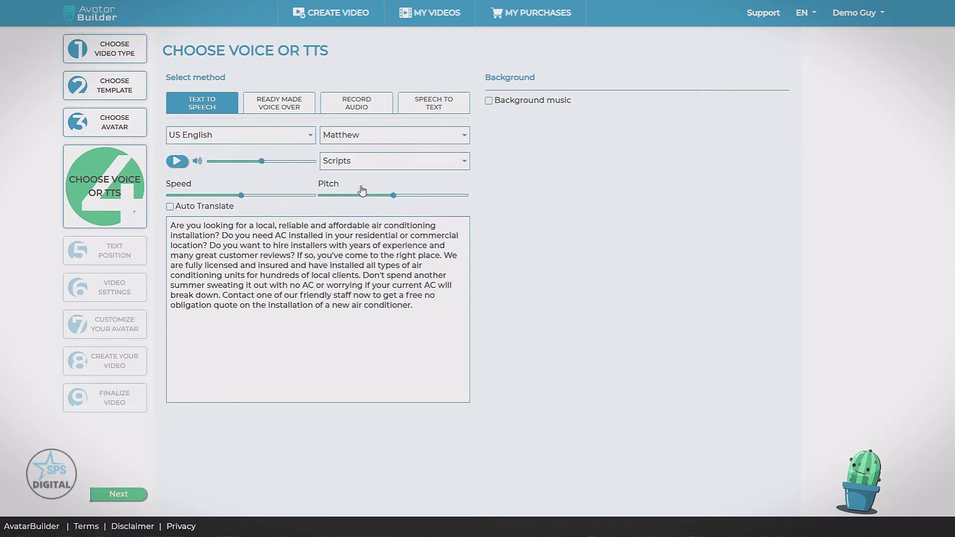
click(180, 162)
Step: Enable background music with Acoustic Organ, closing the music library without choosing a file
click(489, 101)
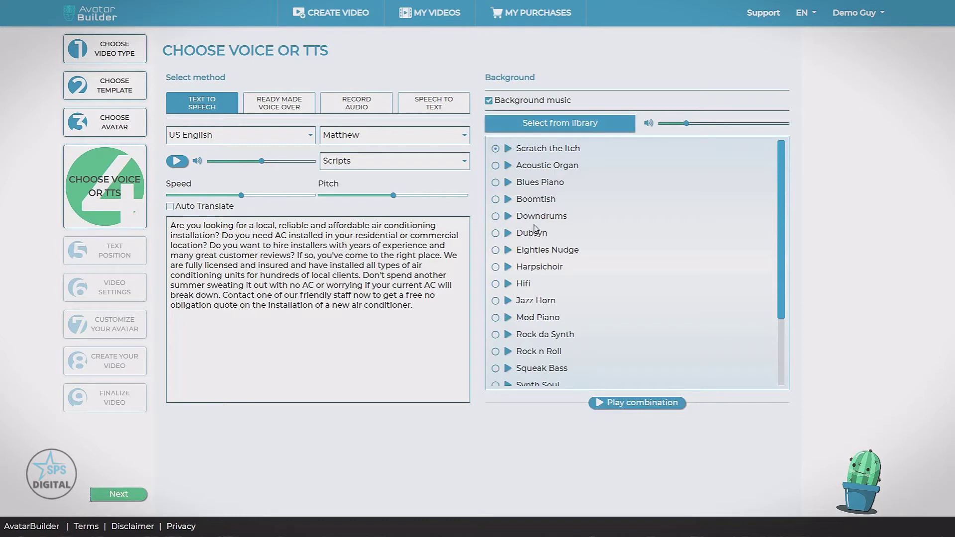
scroll(534, 246, down, 2)
scroll(534, 247, up, 2)
click(495, 167)
click(570, 128)
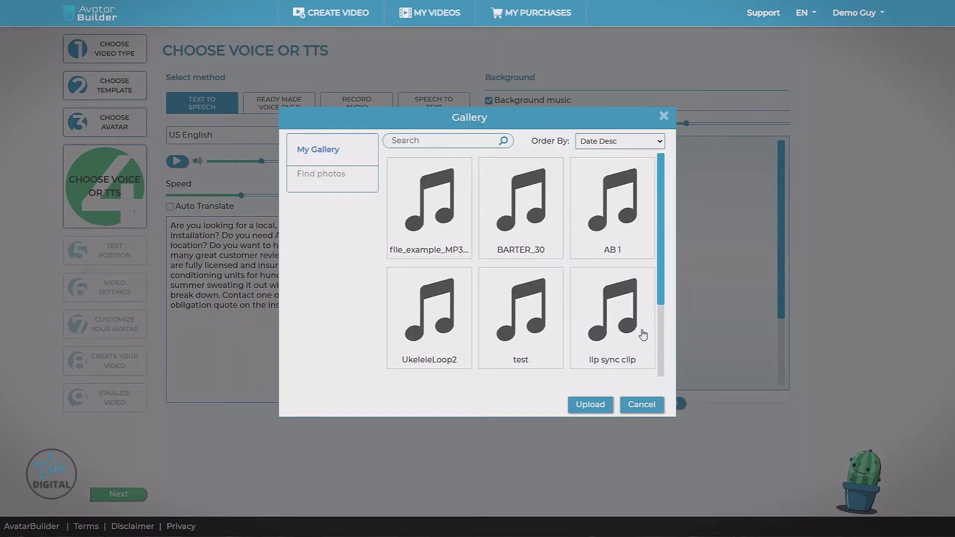
click(642, 405)
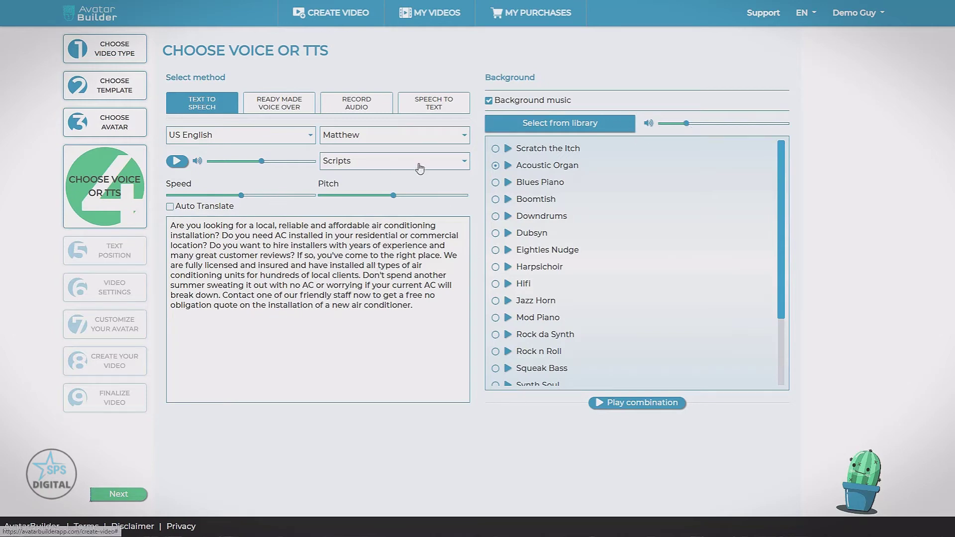
Step: Play the voice and music combination, adjust the music volume, then stop playback
click(639, 408)
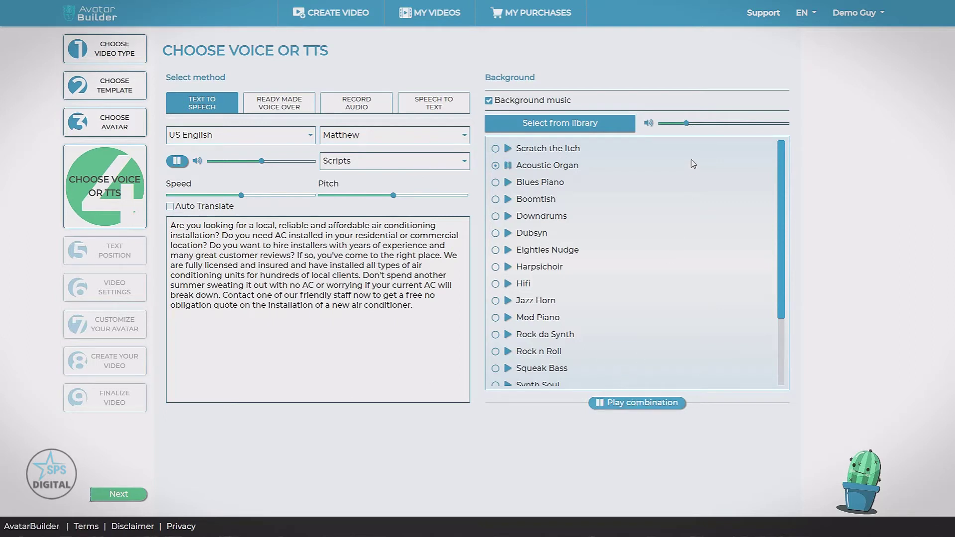
mouse_move(687, 123)
mouse_down()
mouse_move(758, 124)
mouse_move(670, 123)
mouse_up()
drag(261, 161, 295, 161)
click(625, 409)
Step: Look at Record Audio and Speech to Text, then return to the ready-made AC Installation voice-over
click(366, 107)
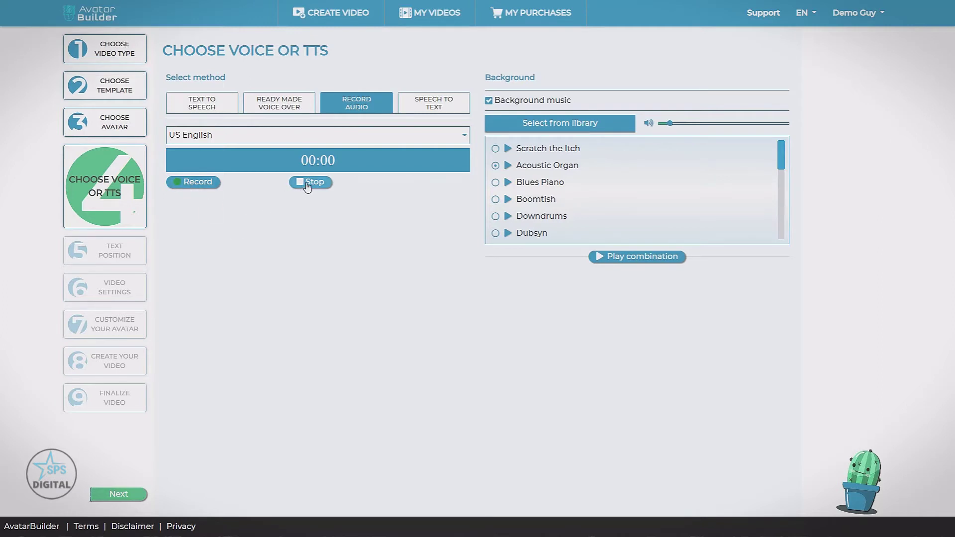
click(456, 107)
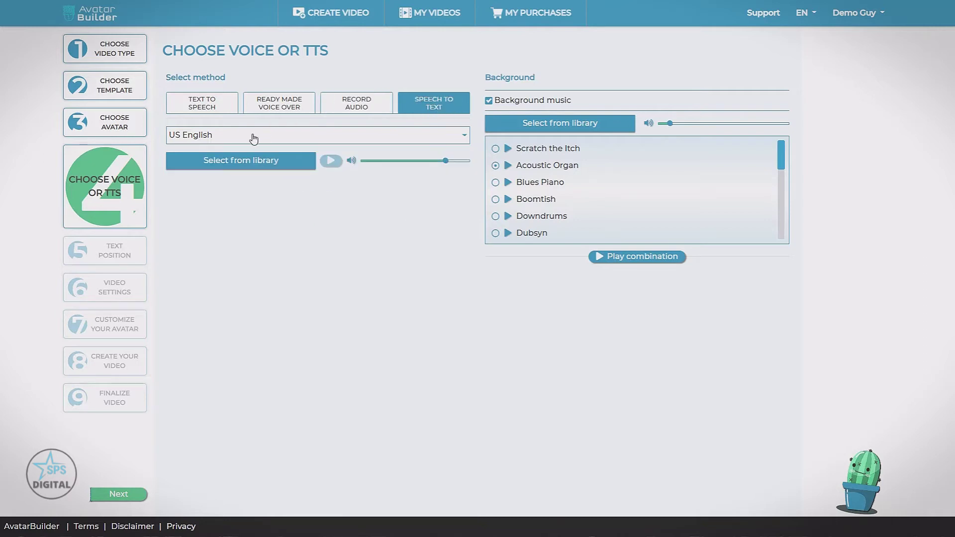
click(234, 163)
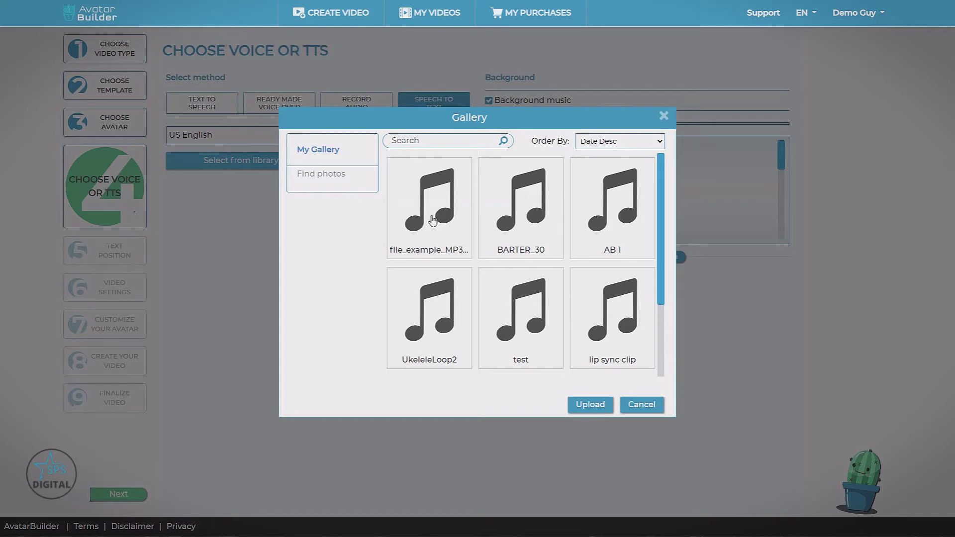
click(642, 404)
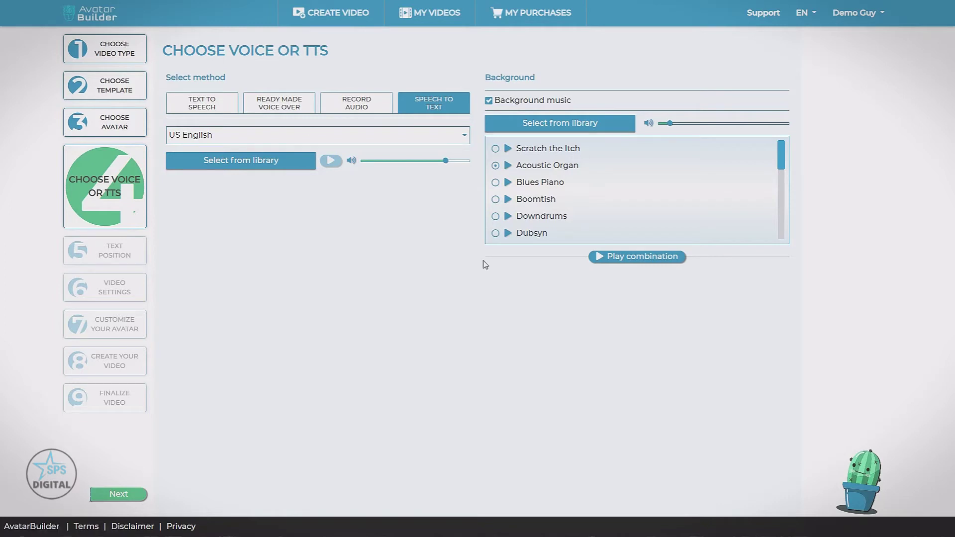
click(273, 108)
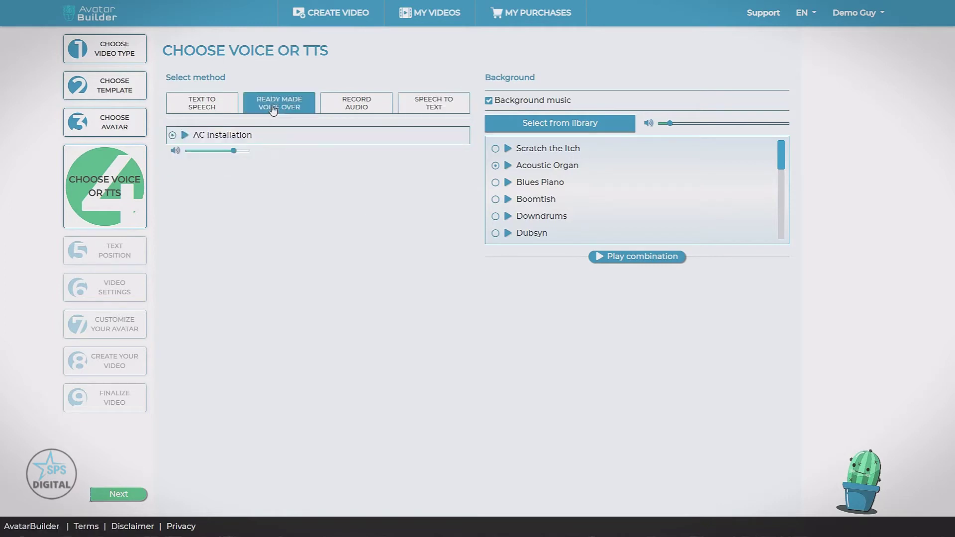
Step: Continue to the Text Position step and review the AC script scenes
click(123, 495)
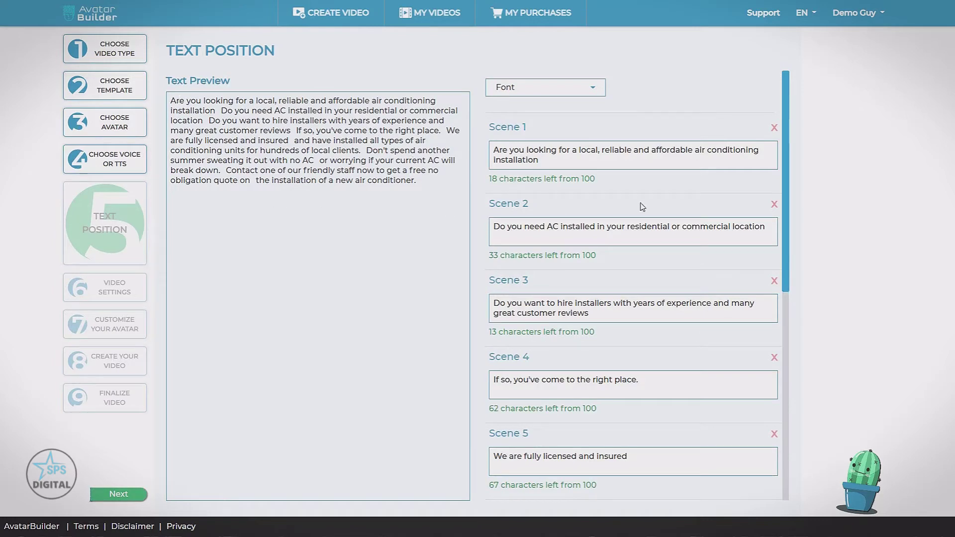
scroll(631, 191, down, 8)
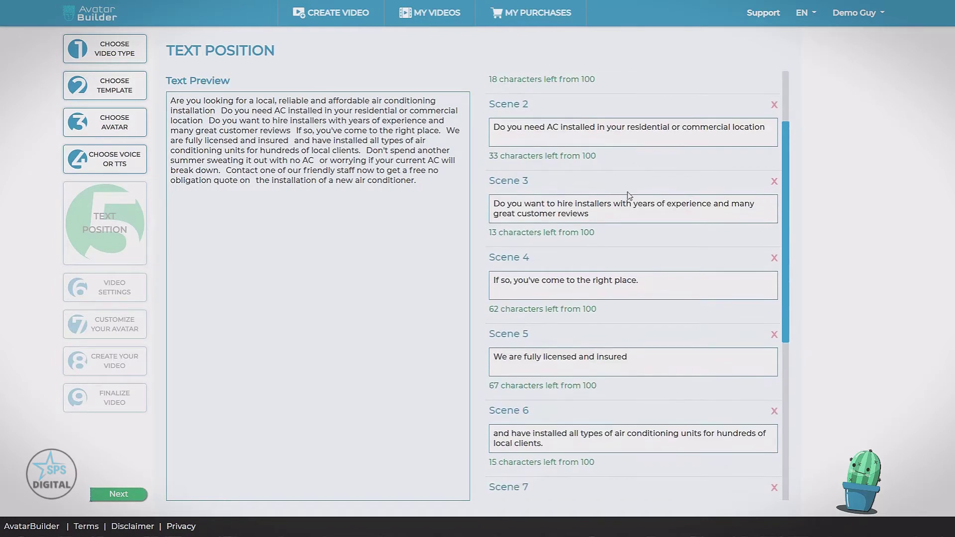
scroll(601, 263, up, 8)
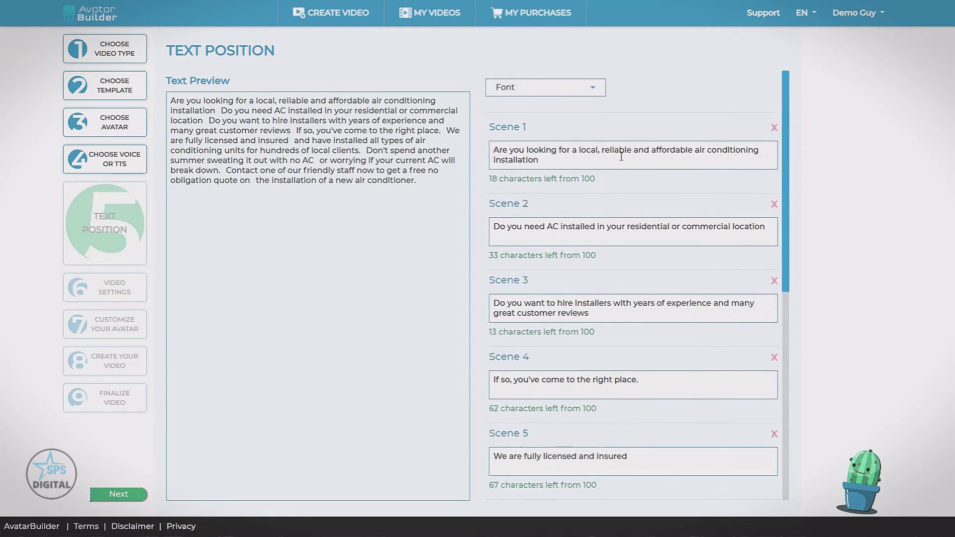
scroll(623, 215, down, 5)
scroll(617, 228, down, 3)
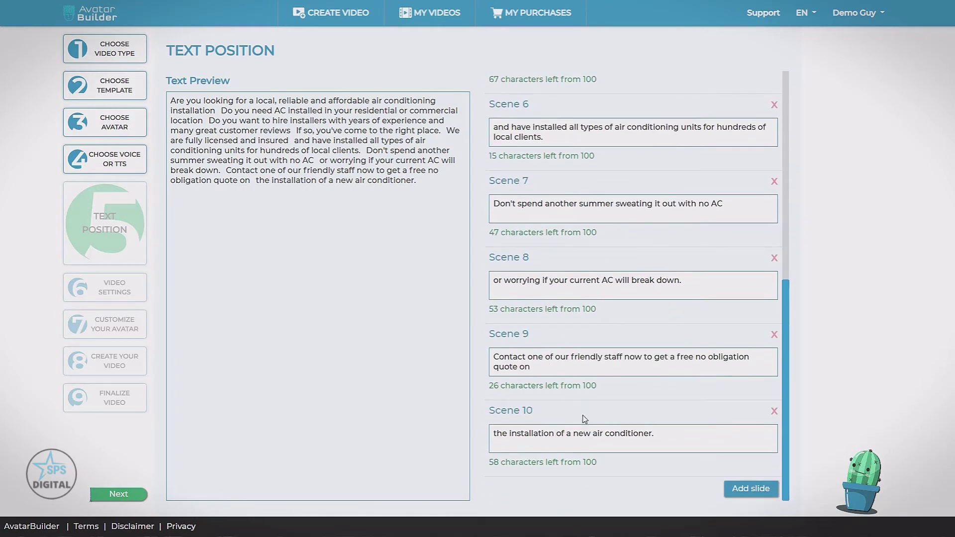
scroll(587, 418, up, 8)
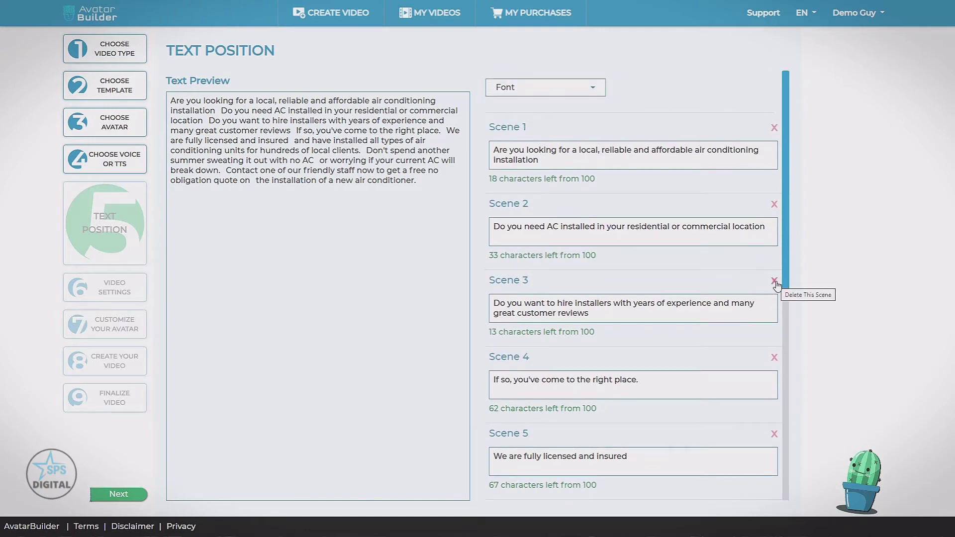
scroll(697, 299, down, 8)
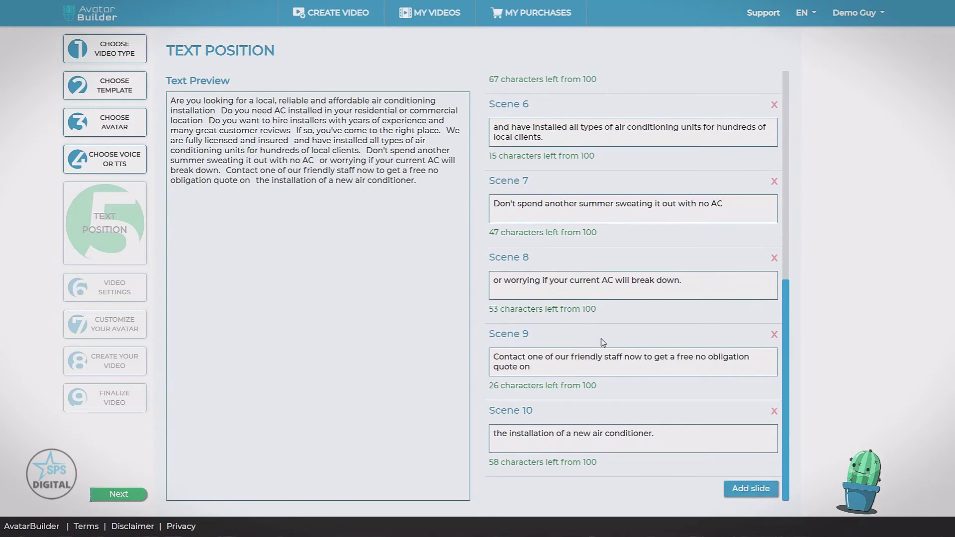
scroll(607, 334, up, 8)
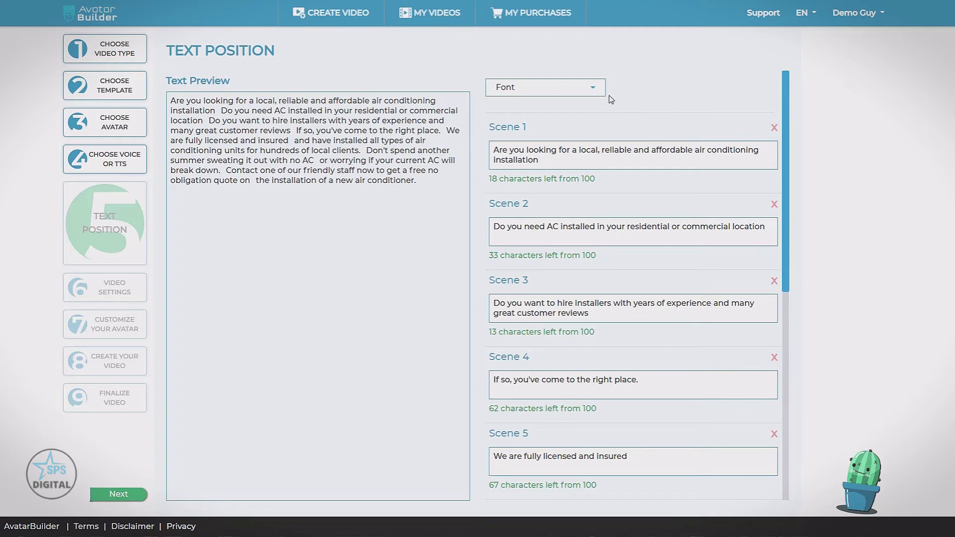
Step: Browse the caption font list and leave the font unchanged
click(593, 87)
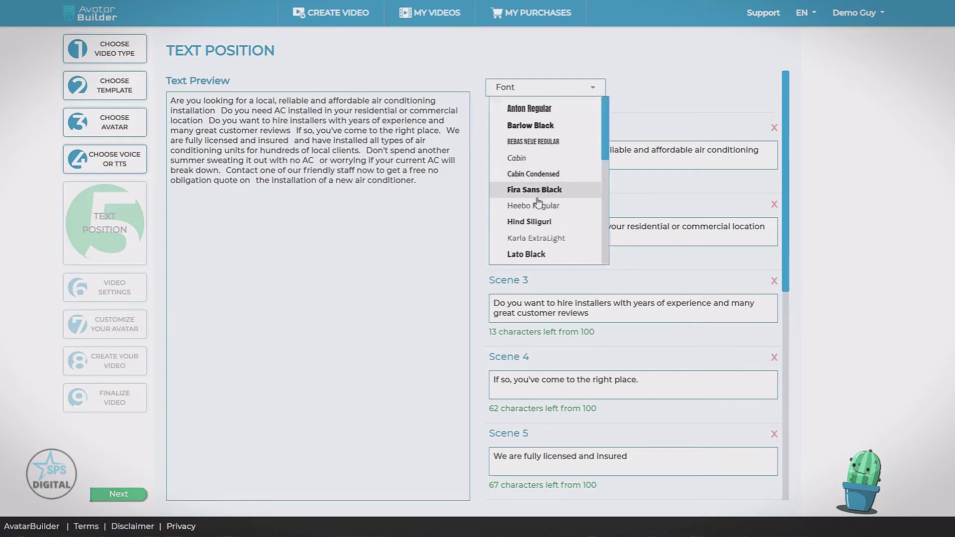
scroll(539, 201, down, 3)
scroll(538, 202, up, 3)
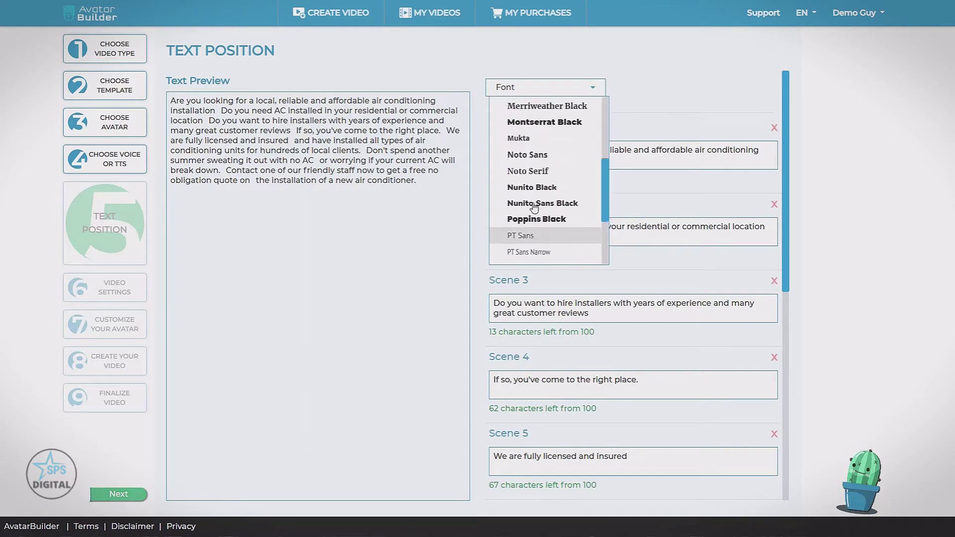
click(666, 89)
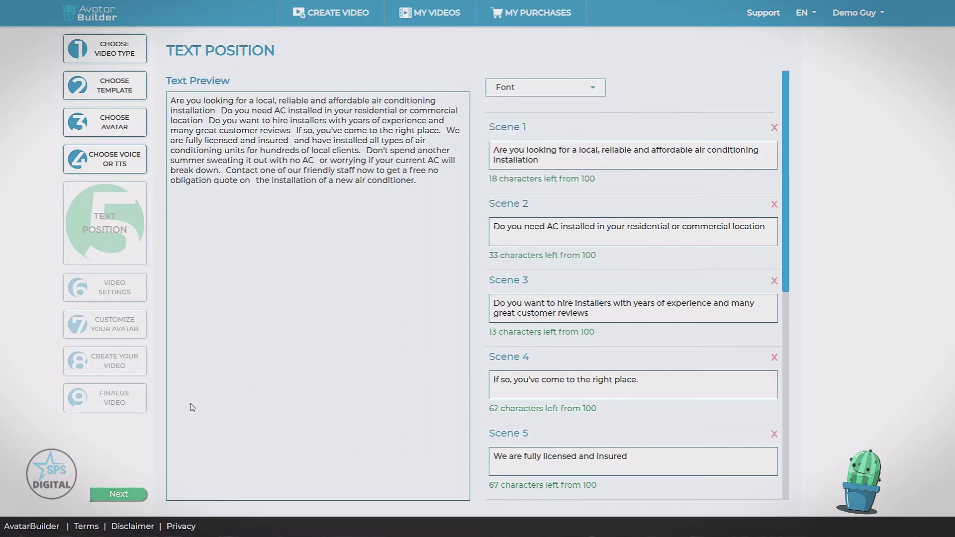
Step: In Video Settings, keep the caption text white and set the caption box colour to dark red
click(118, 496)
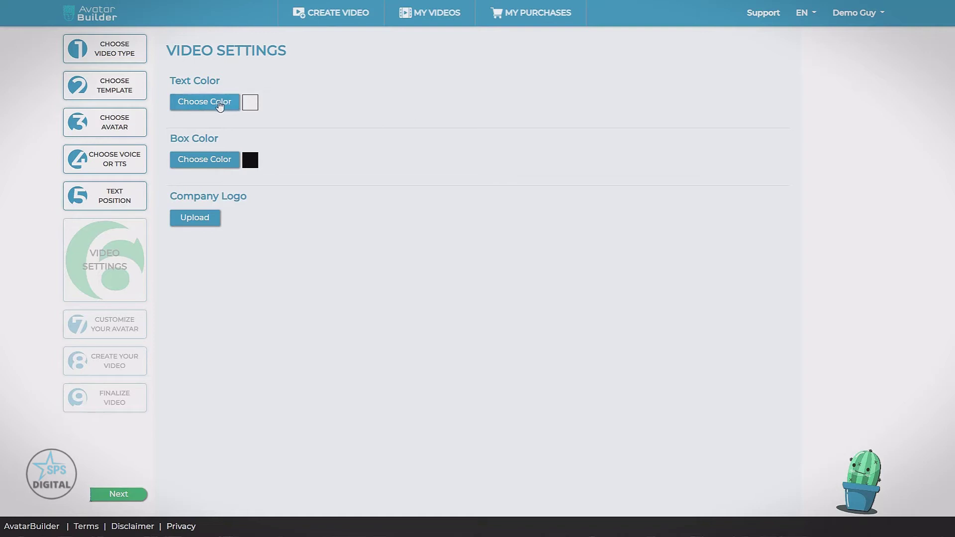
click(219, 103)
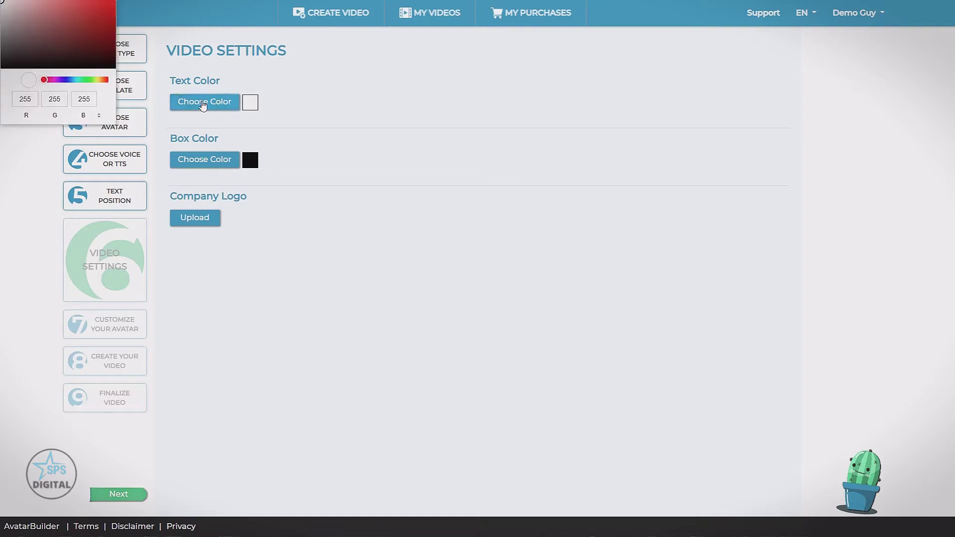
click(368, 207)
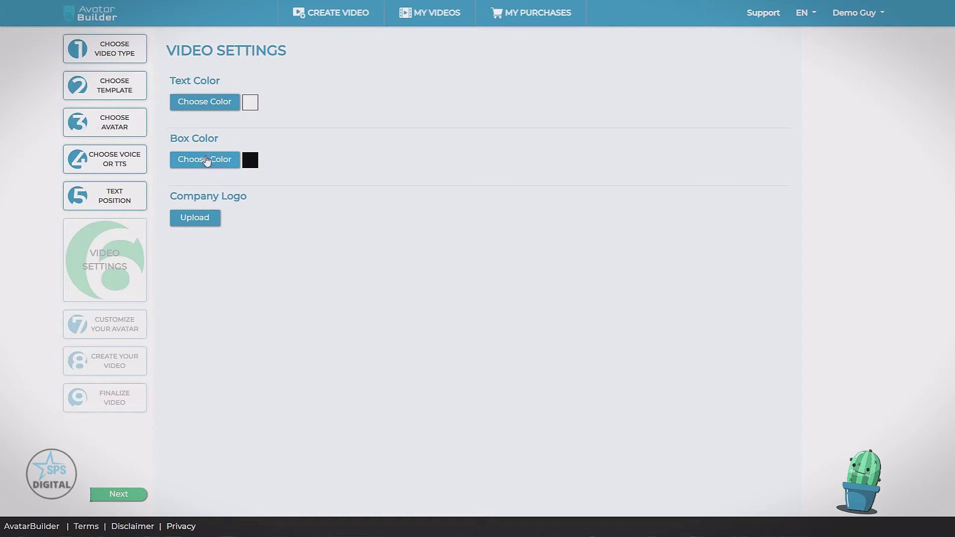
click(206, 161)
drag(60, 55, 115, 15)
click(350, 309)
Step: Upload Your-Logo-here-black.png and select it as the company logo
click(193, 222)
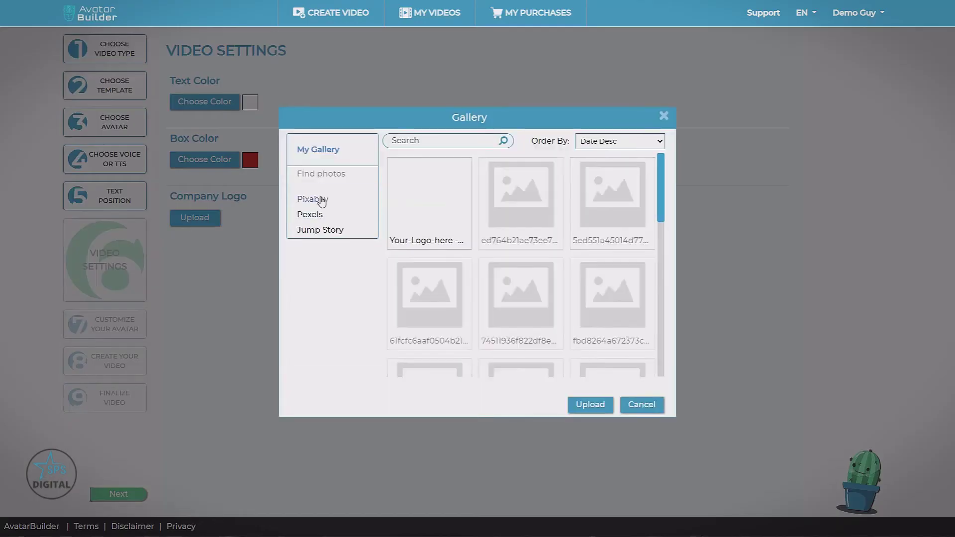
click(595, 408)
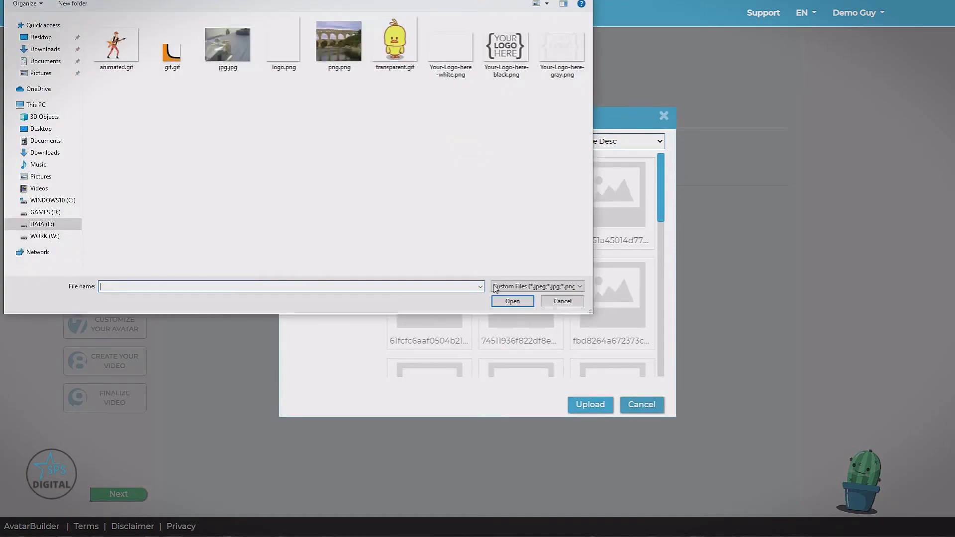
double_click(512, 55)
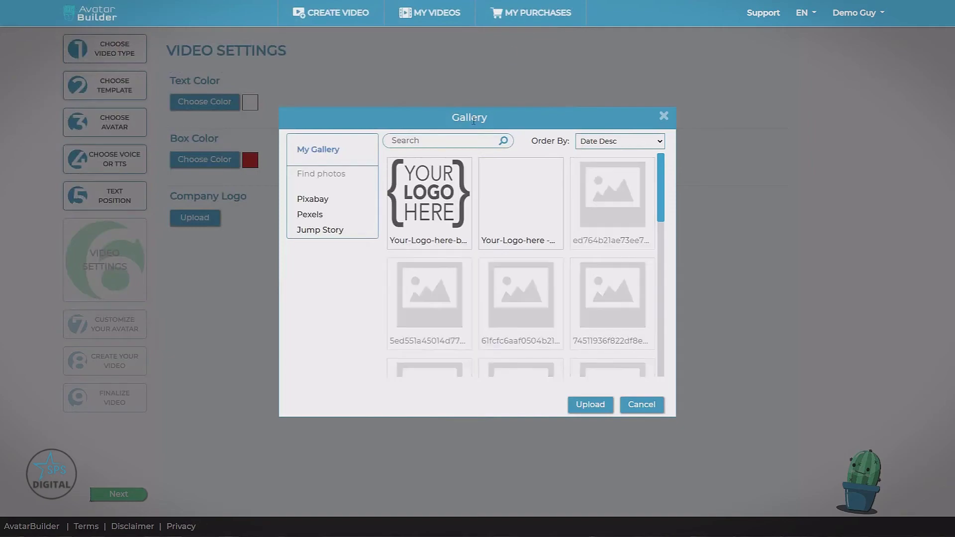
click(448, 183)
click(605, 395)
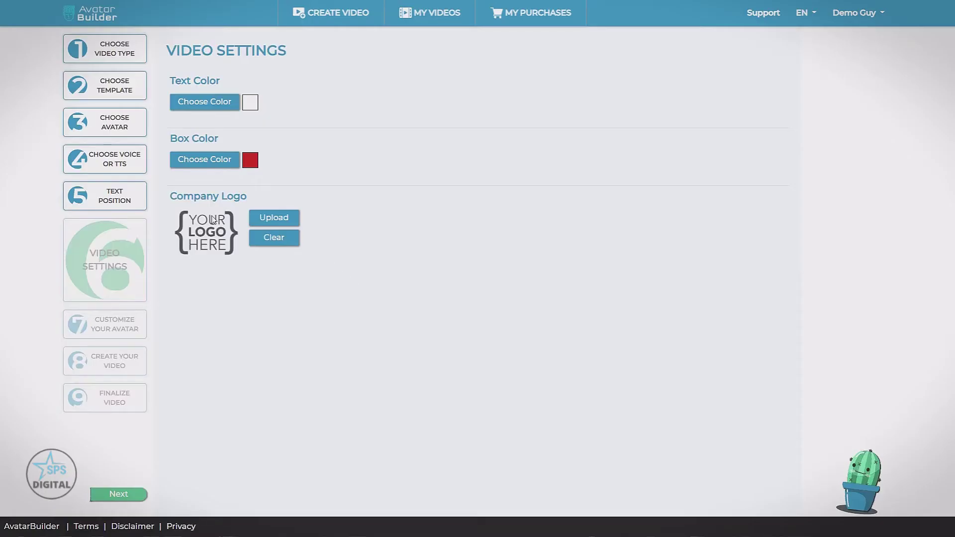
Step: Put logo.png on the avatar's file folder
click(117, 496)
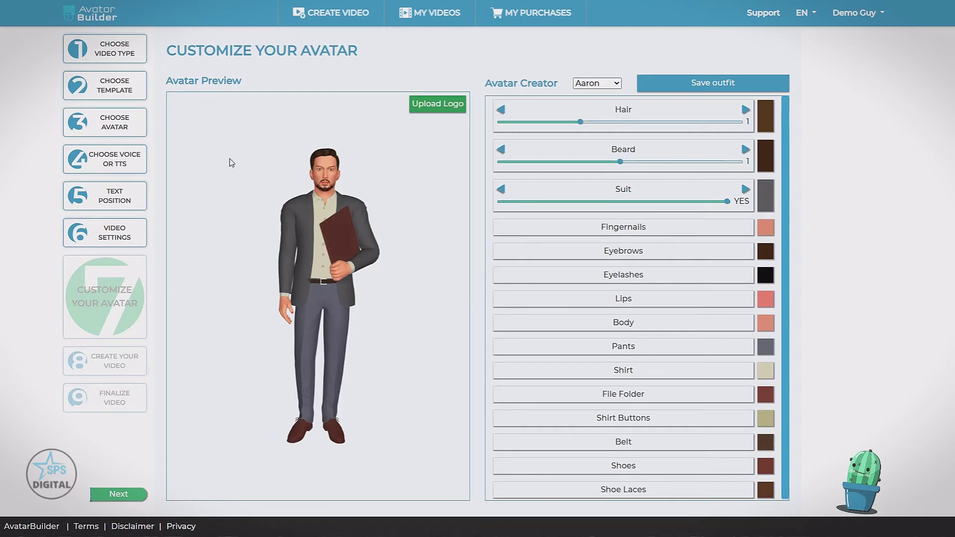
click(416, 107)
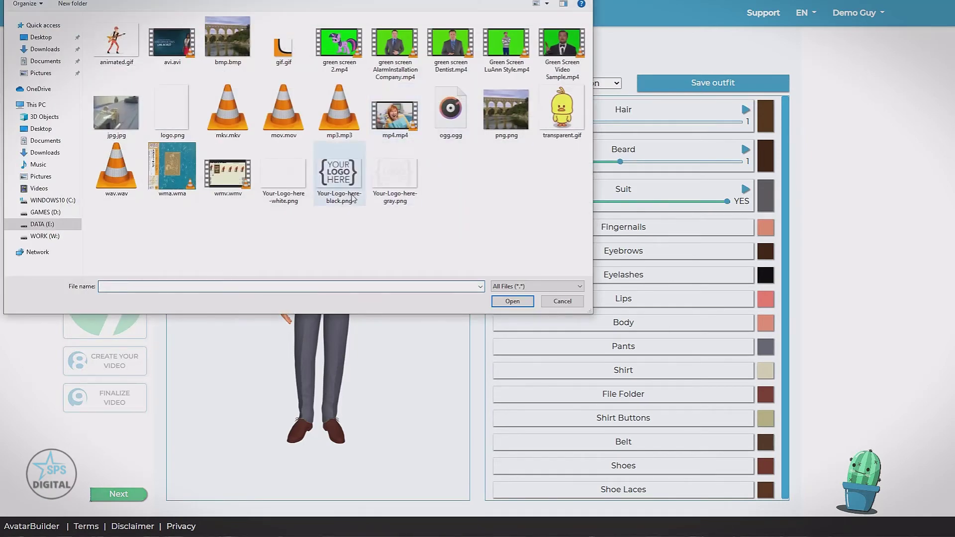
double_click(172, 124)
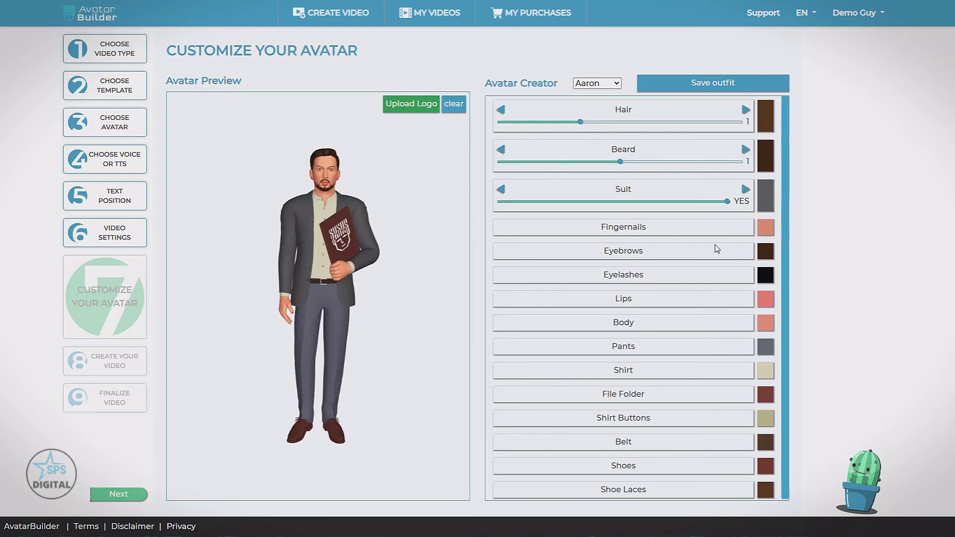
Step: Set the avatar's hair style to level 2
click(501, 110)
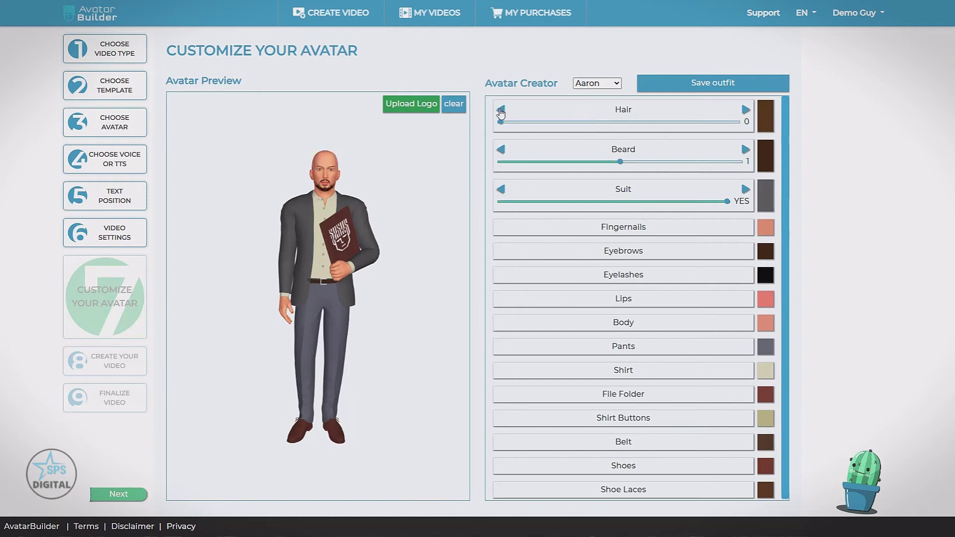
click(747, 115)
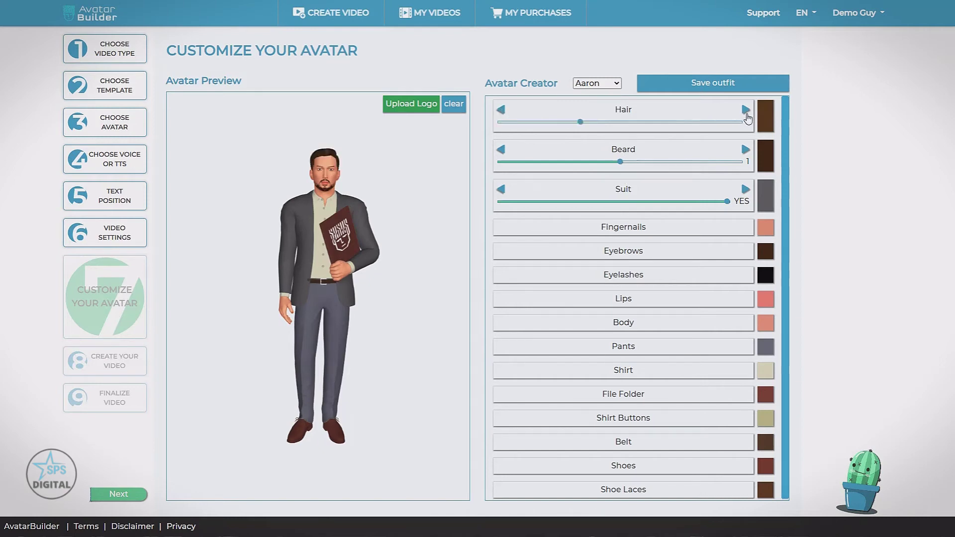
click(747, 115)
click(746, 116)
click(503, 111)
click(503, 111)
click(503, 110)
click(746, 115)
click(745, 114)
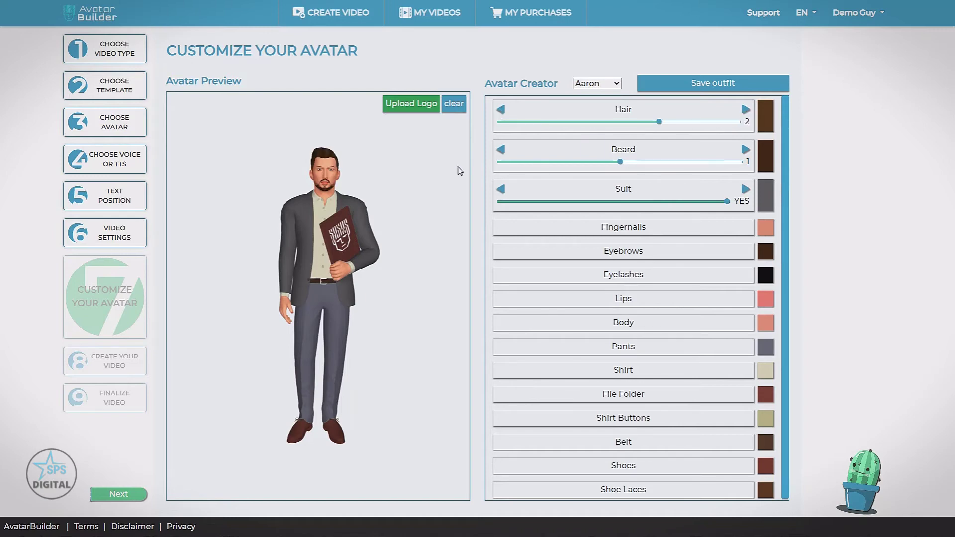
Step: Set the beard to level 2 and keep the suit jacket on
click(501, 151)
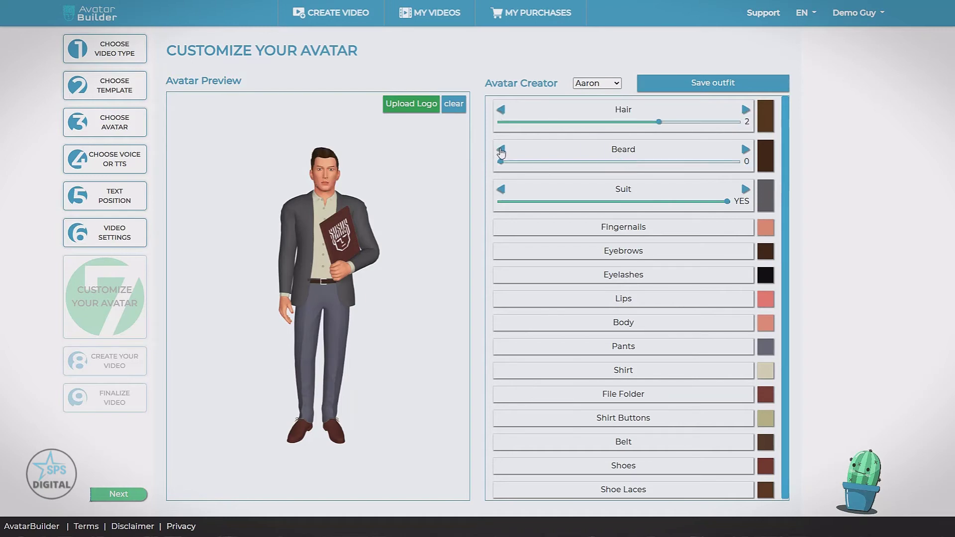
click(746, 150)
click(745, 151)
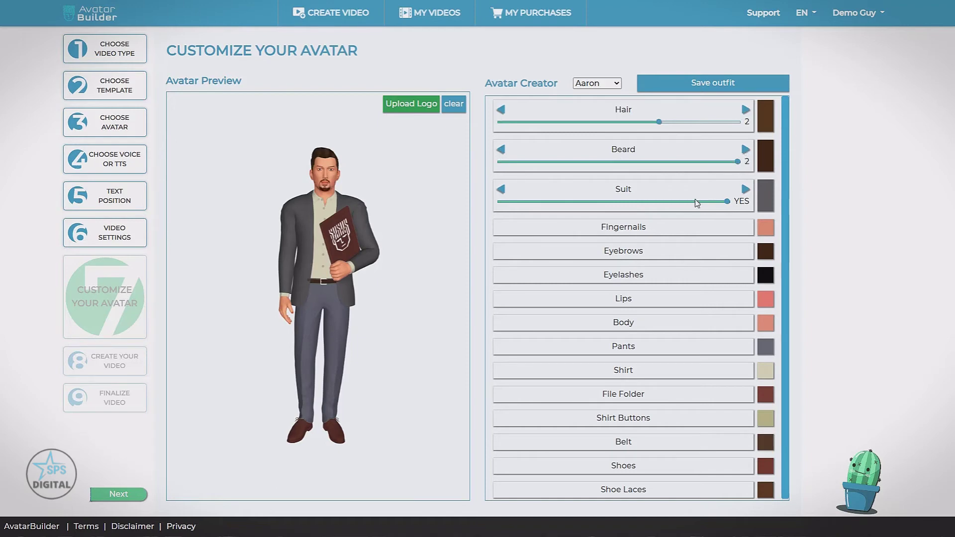
click(501, 190)
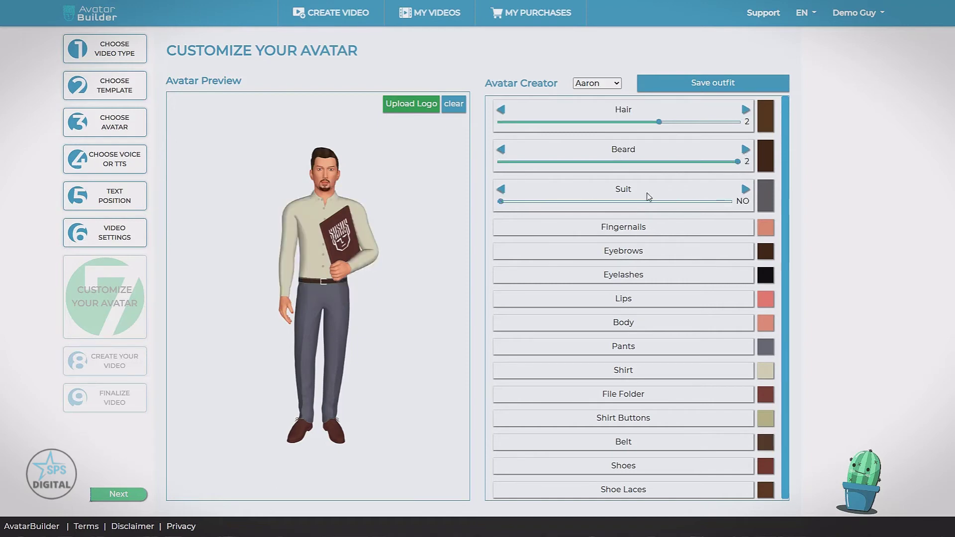
click(746, 191)
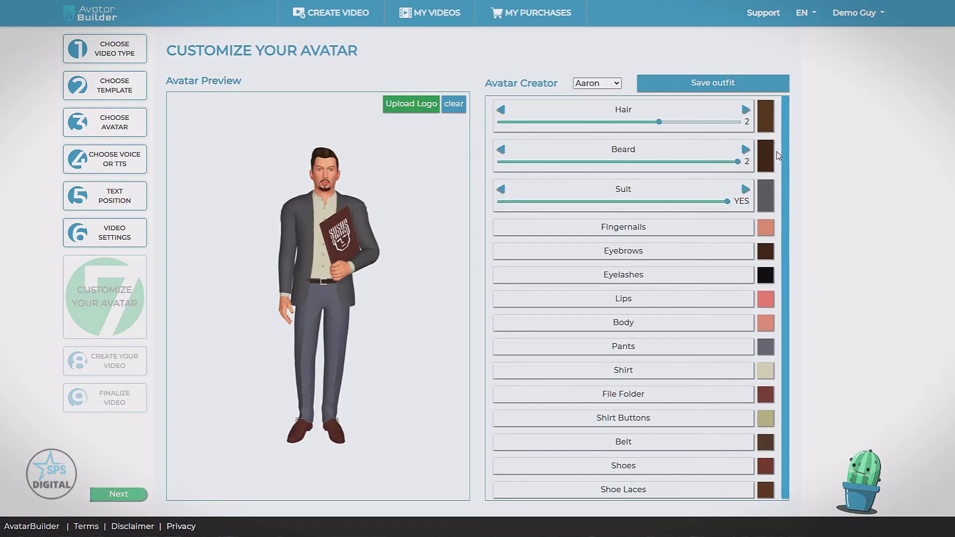
Step: Colour the avatar's trousers brown
click(766, 351)
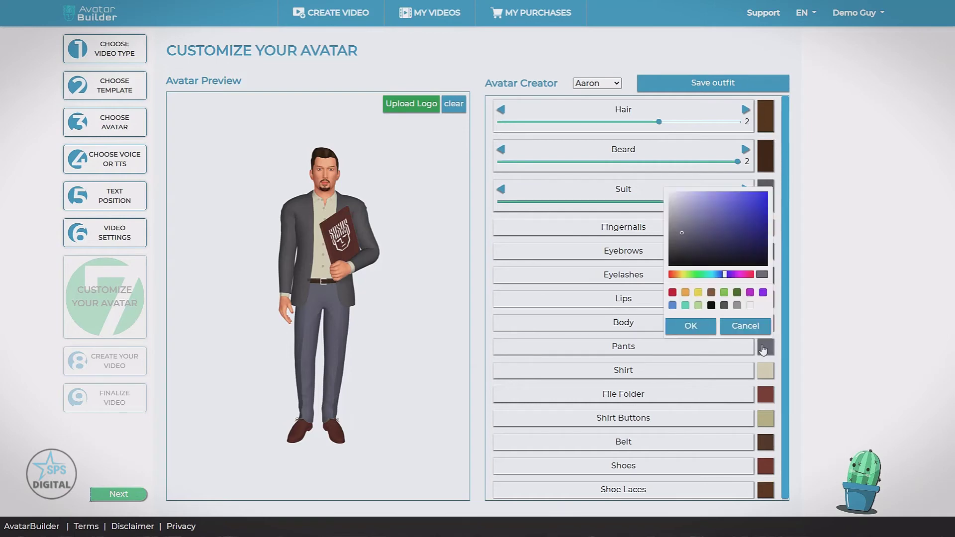
click(750, 292)
click(692, 326)
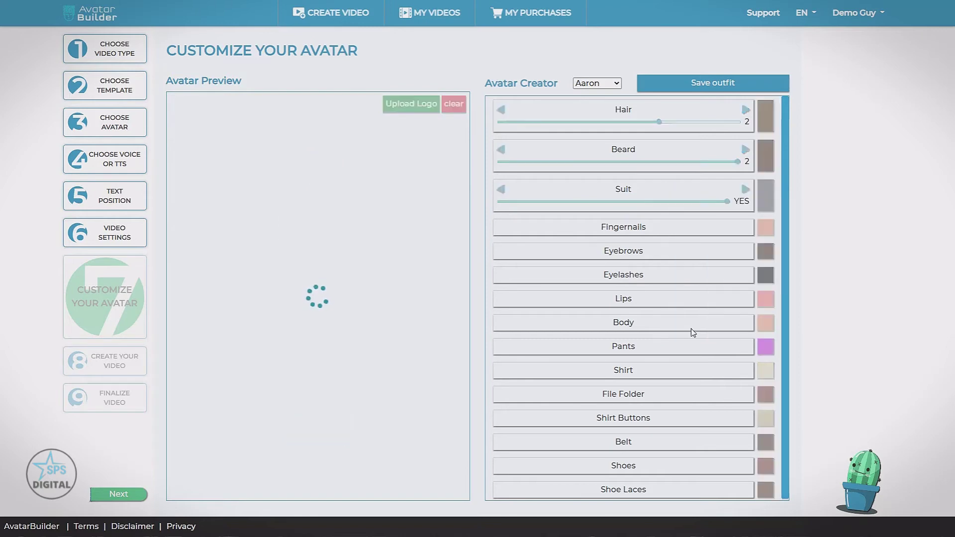
click(766, 350)
click(711, 293)
click(691, 326)
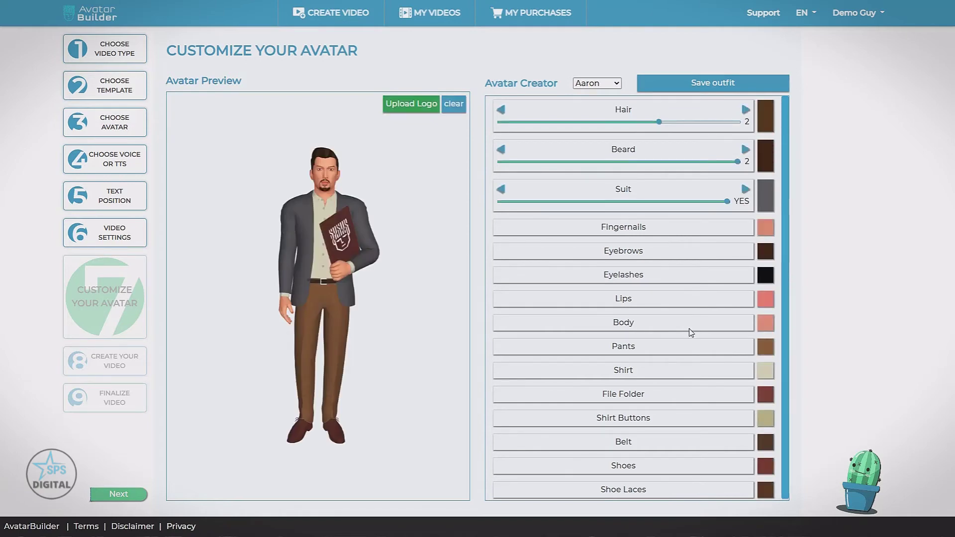
Step: Make the suit brown and the shoes black
click(766, 205)
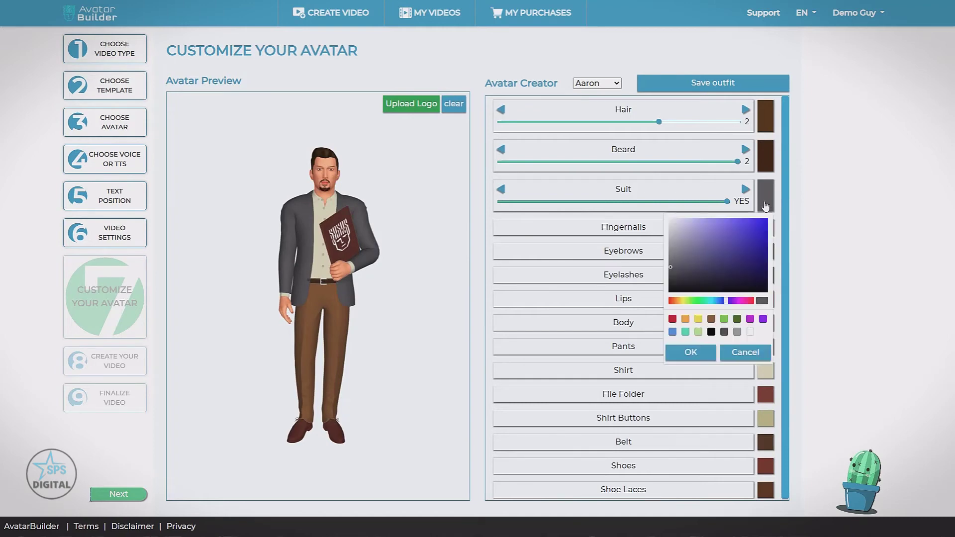
click(712, 318)
click(691, 352)
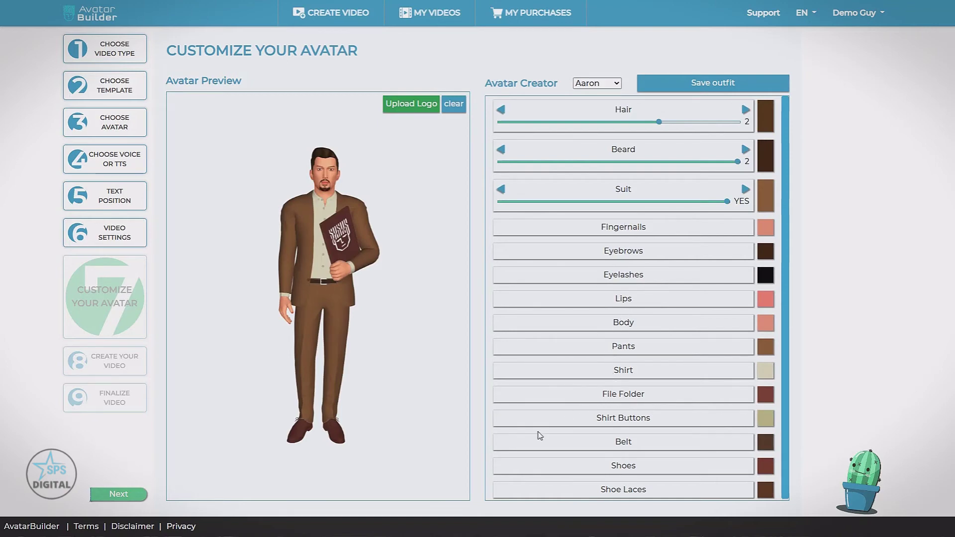
click(771, 467)
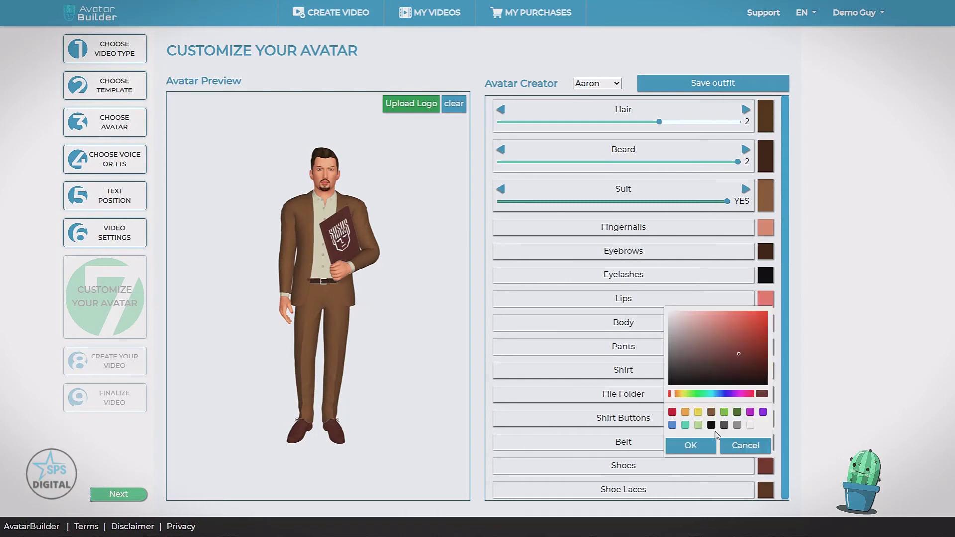
click(711, 425)
click(702, 446)
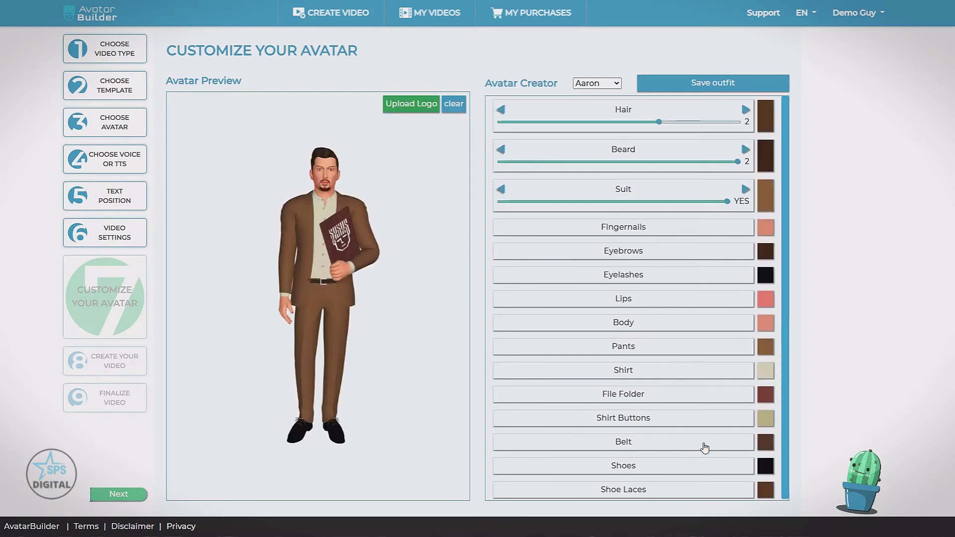
Step: Darken the avatar's body skin tone
scroll(722, 446, down, 1)
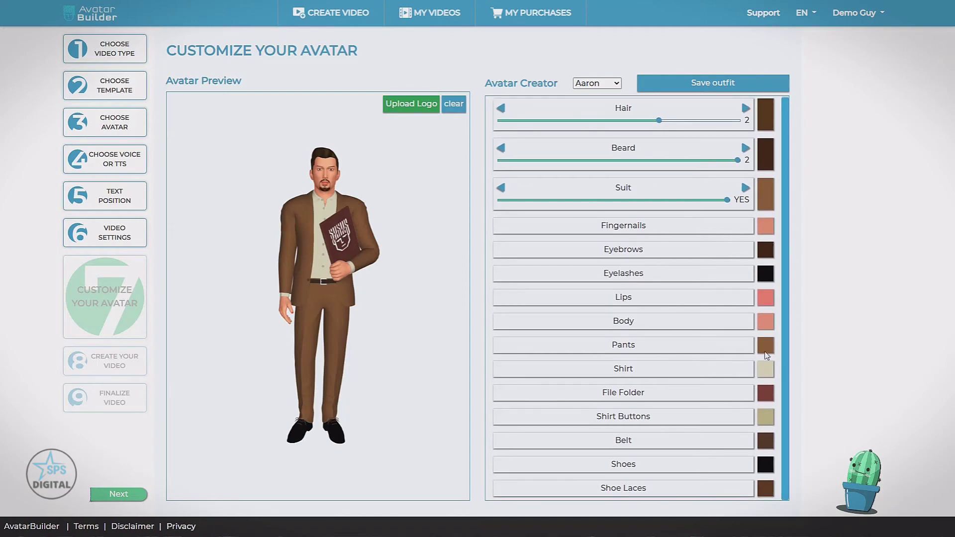
click(766, 322)
drag(723, 347, 731, 360)
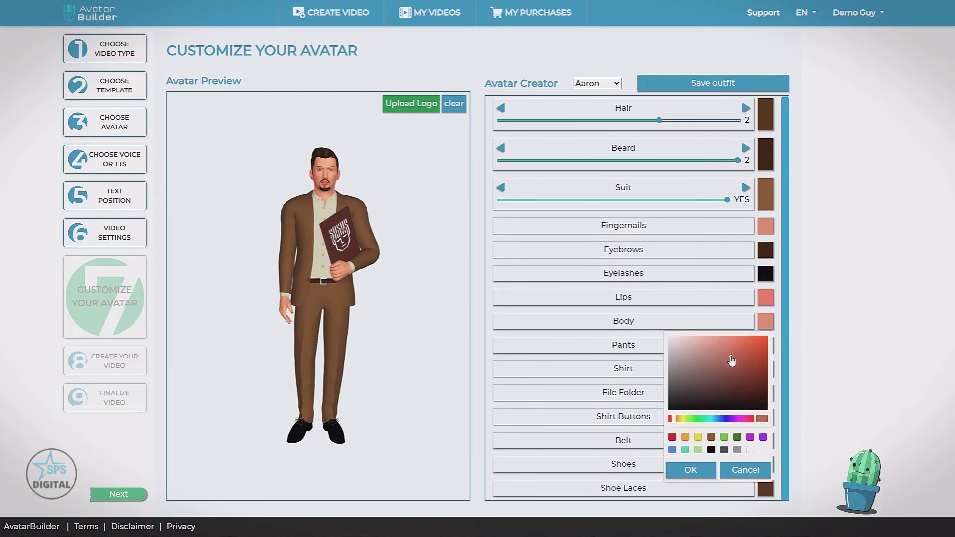
click(692, 470)
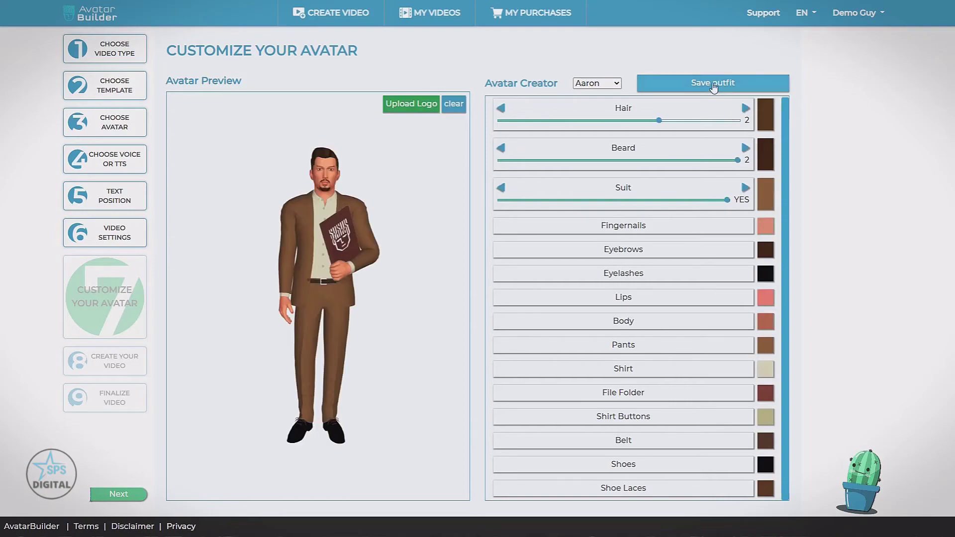
Step: Save the outfit as a new avatar named 'Brown Suit' and continue to Create Your Video
click(714, 85)
click(428, 259)
text(Brown Suit)
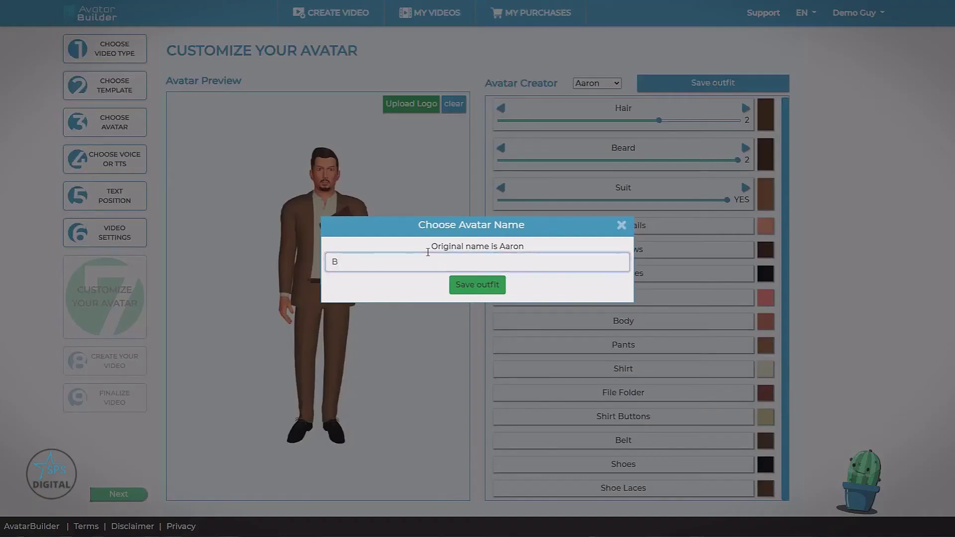
click(503, 289)
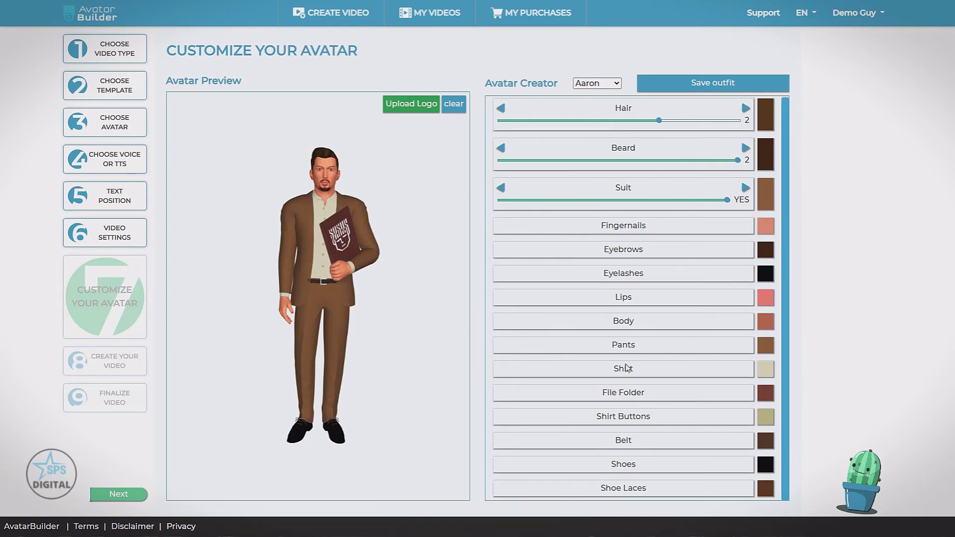
click(132, 496)
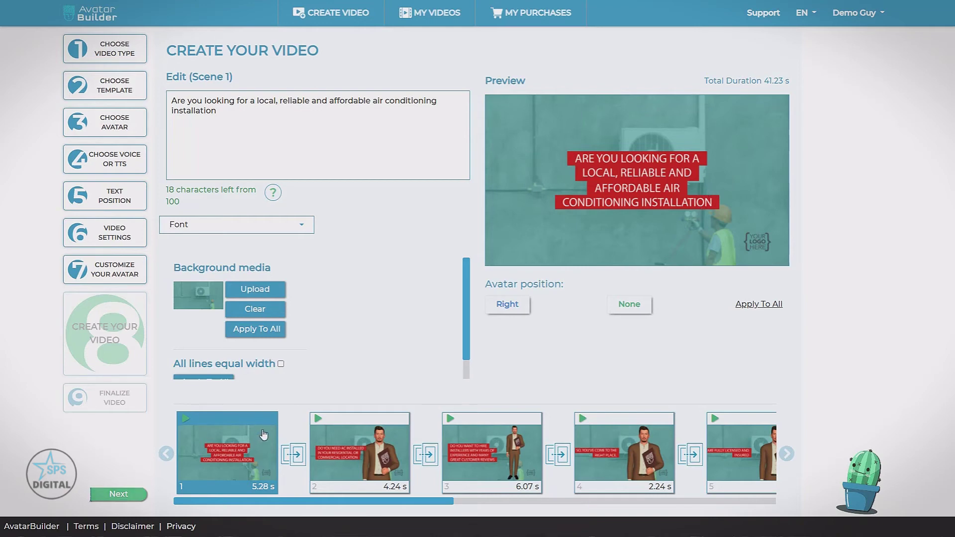
Step: Step through scenes 2 to 5 and back, finishing with scene 1 open for editing
click(362, 452)
click(490, 459)
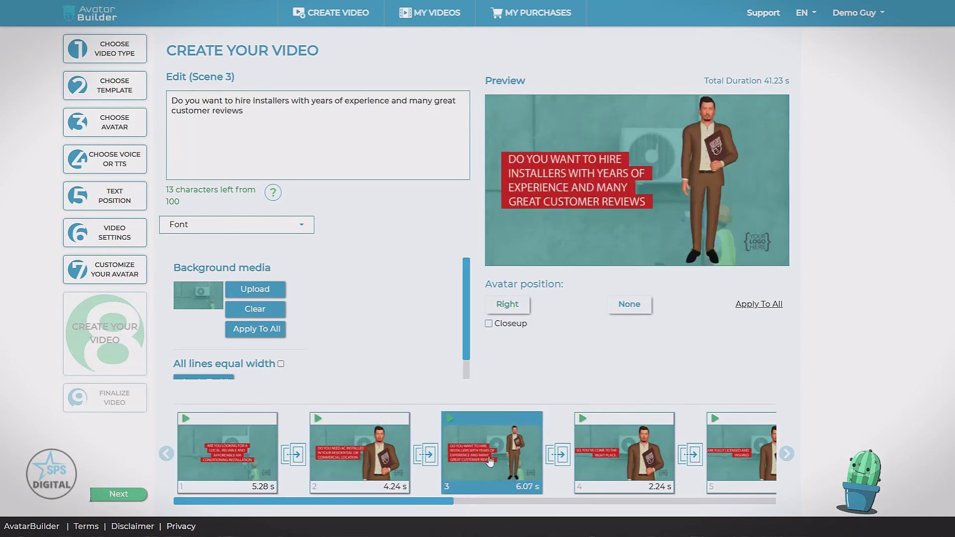
click(616, 465)
click(736, 469)
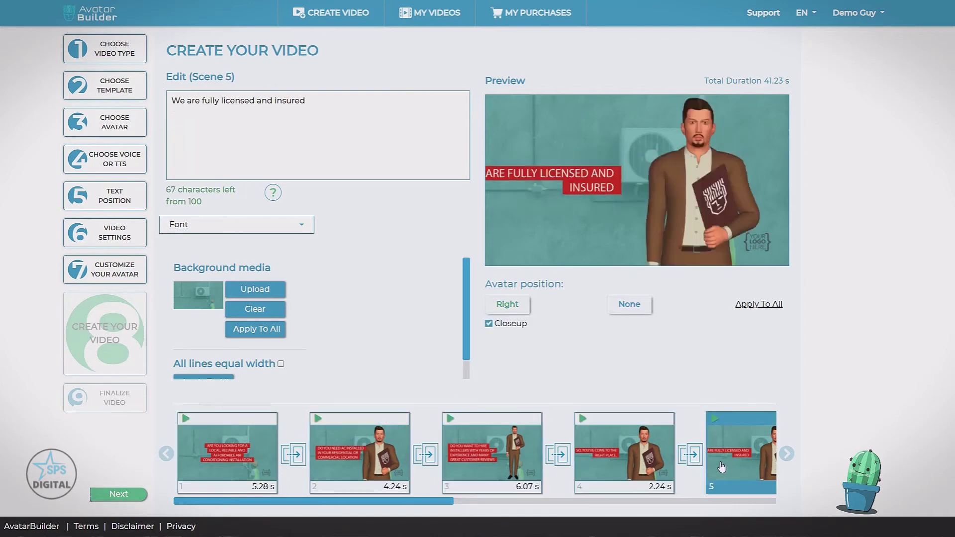
click(621, 469)
click(449, 463)
click(384, 466)
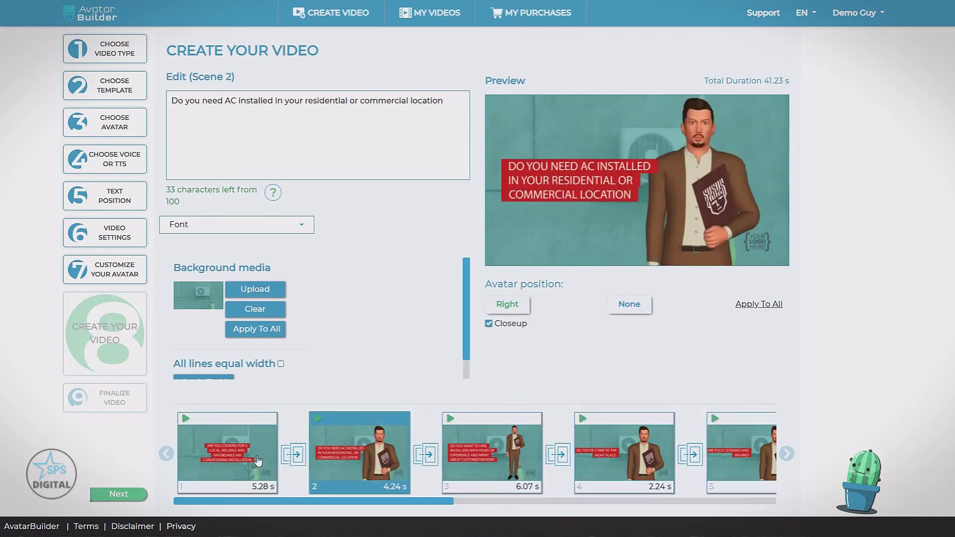
click(227, 471)
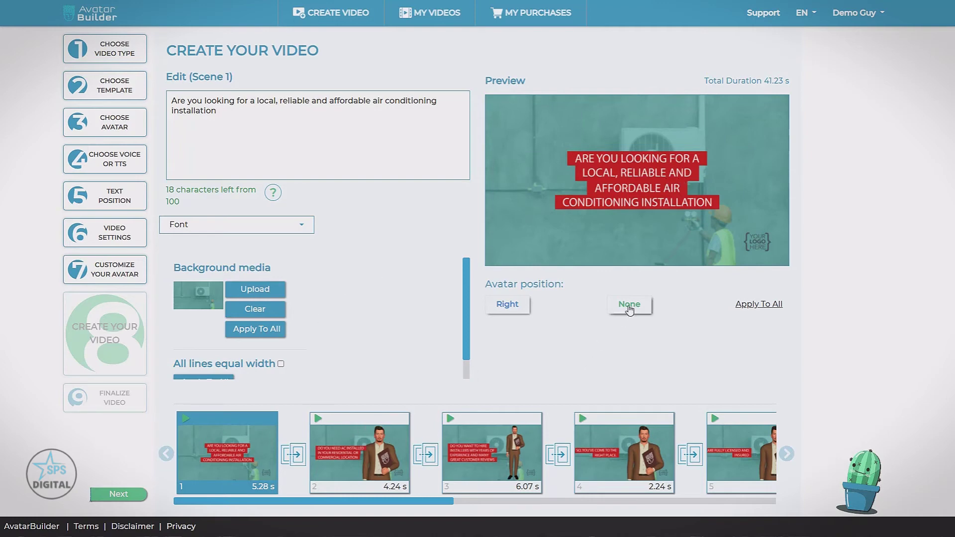
Step: Place scene 1's avatar on the right in close-up and apply that placement to all scenes
click(505, 309)
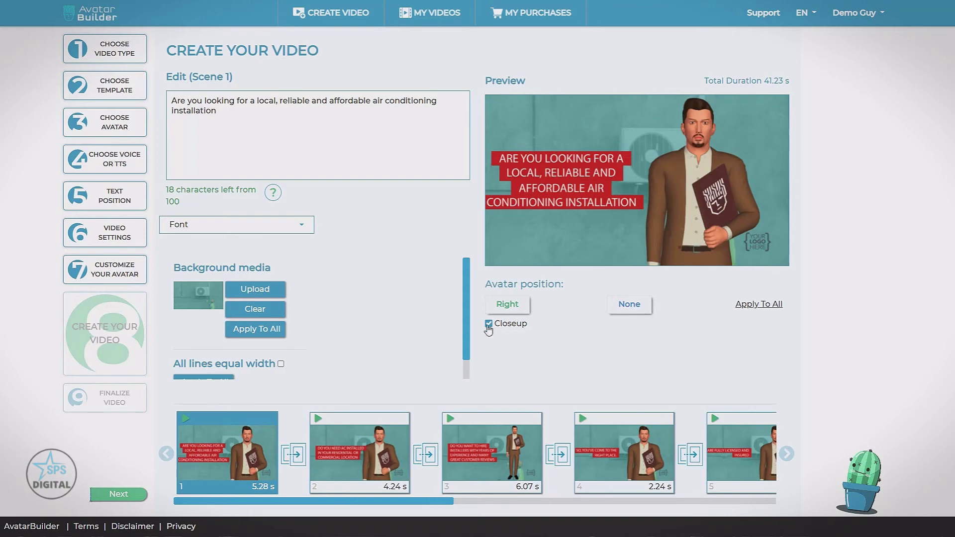
click(488, 324)
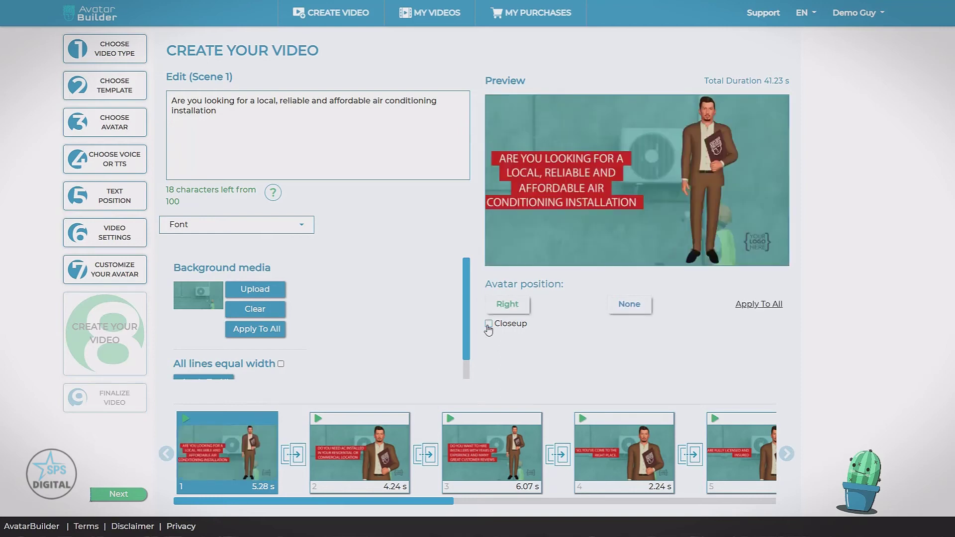
click(489, 325)
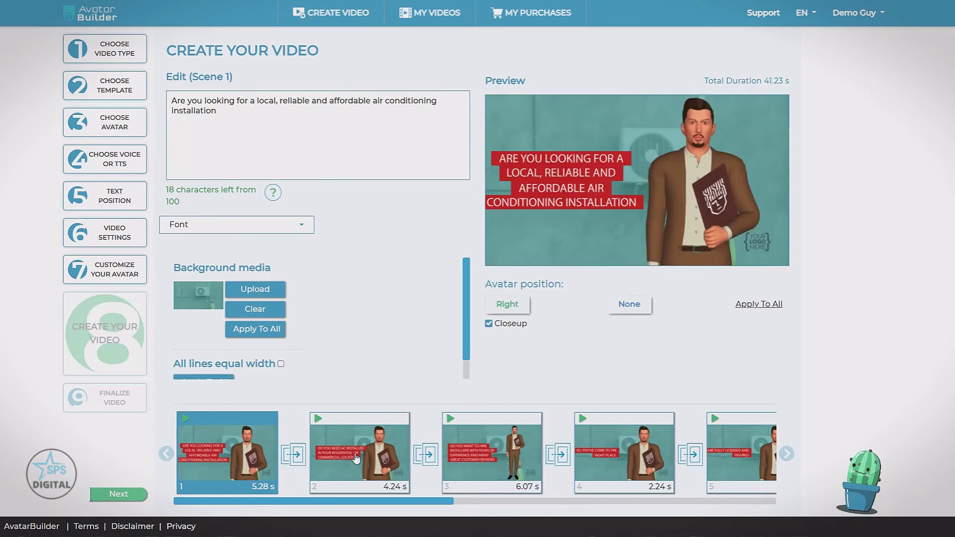
click(354, 456)
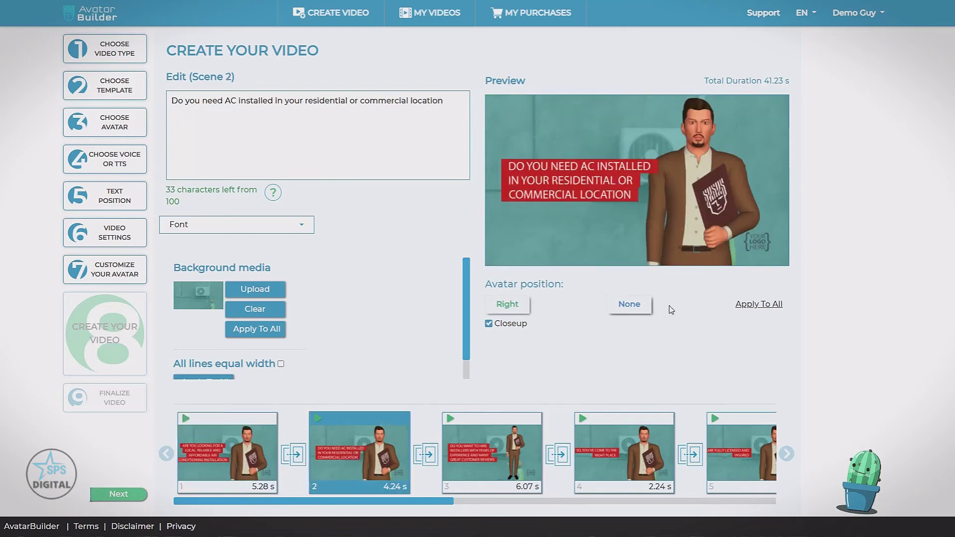
click(511, 324)
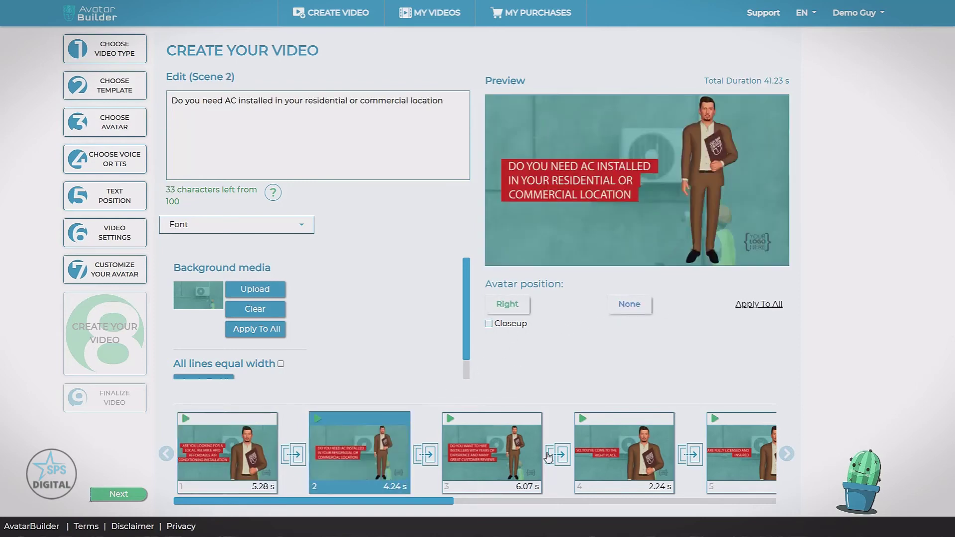
click(516, 465)
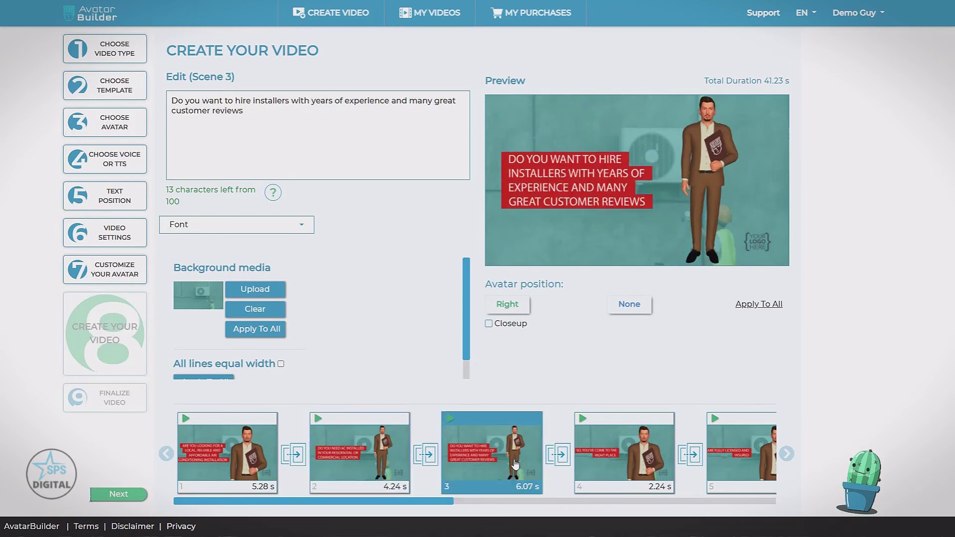
click(622, 305)
click(599, 470)
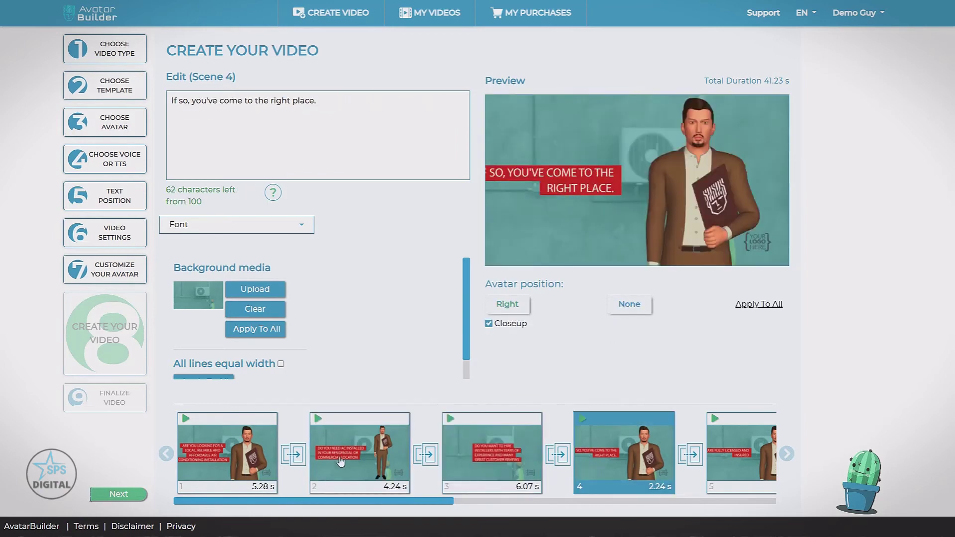
click(247, 470)
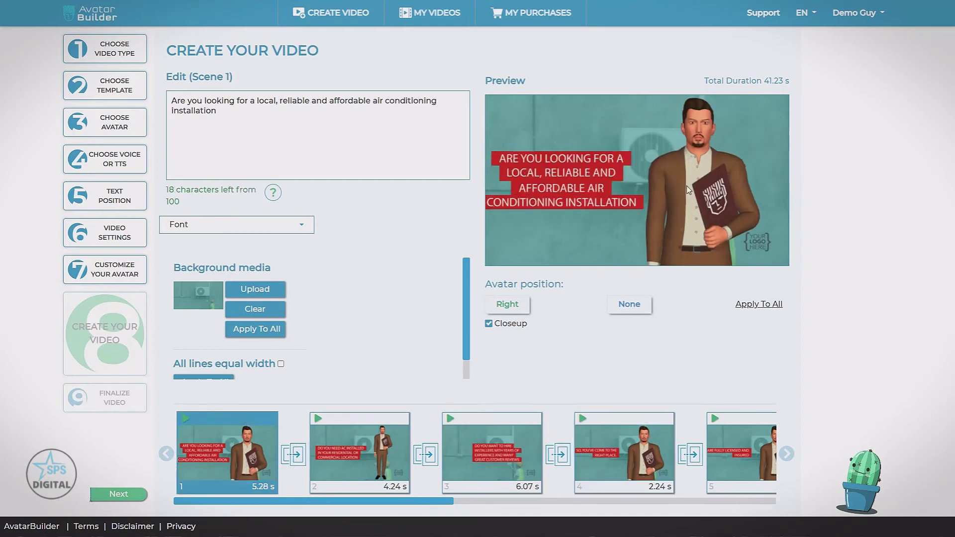
click(761, 305)
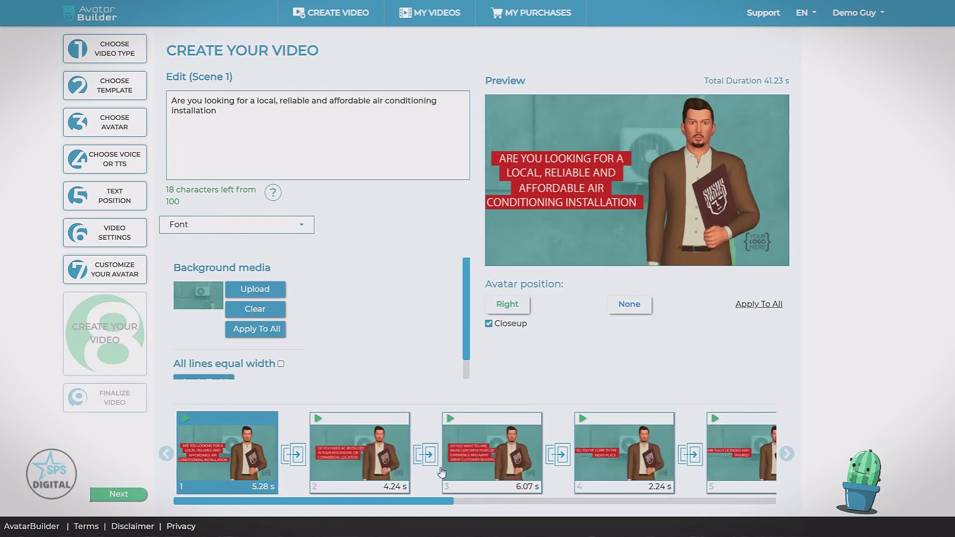
drag(426, 505, 348, 500)
Step: Search Pixabay stock photos for 'woman' as background media
click(245, 290)
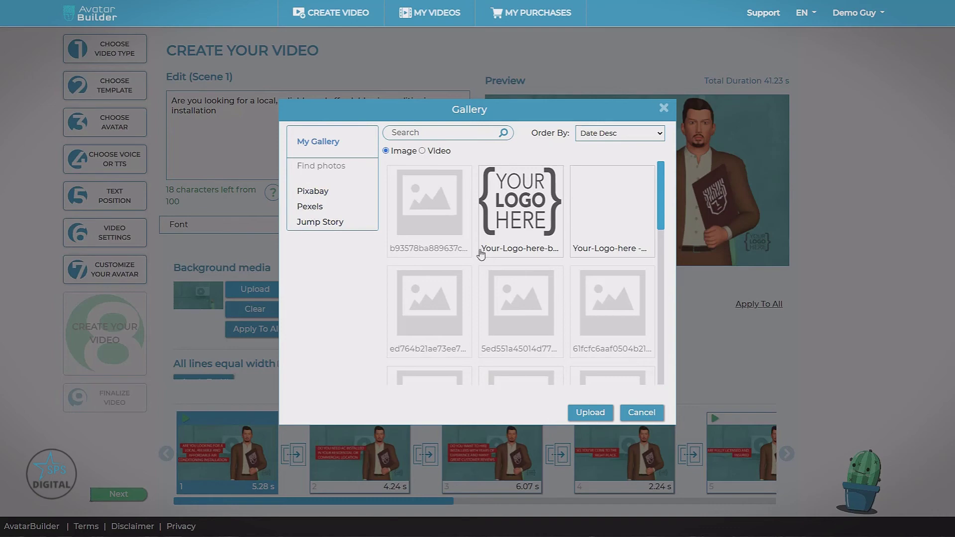
click(325, 192)
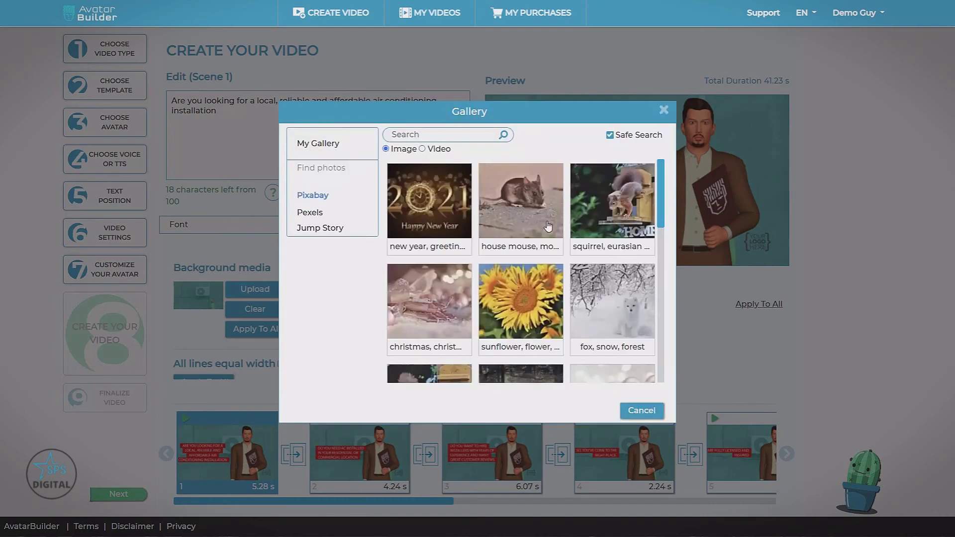
click(422, 133)
text(woman)
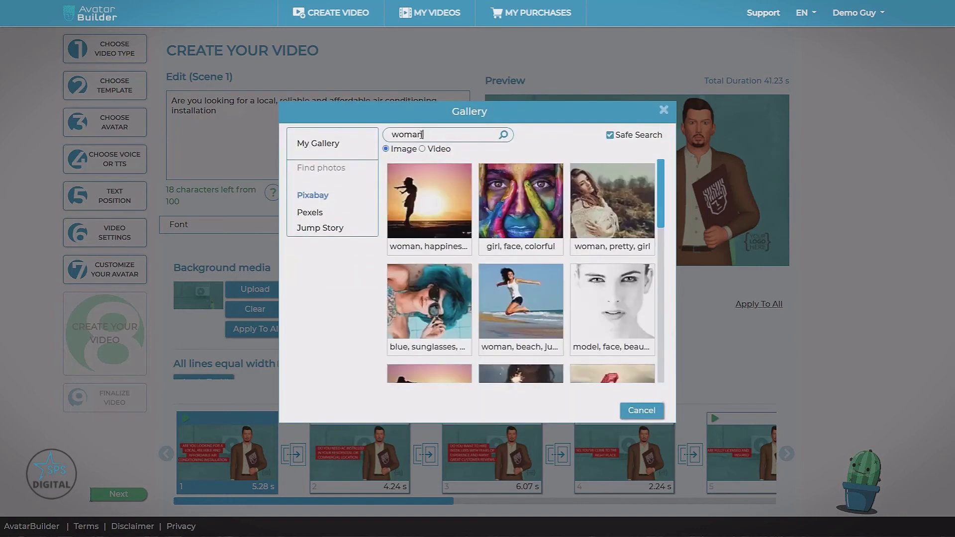
Step: Preview the jumping-woman beach photo without its background, then reopen the original photo
click(508, 295)
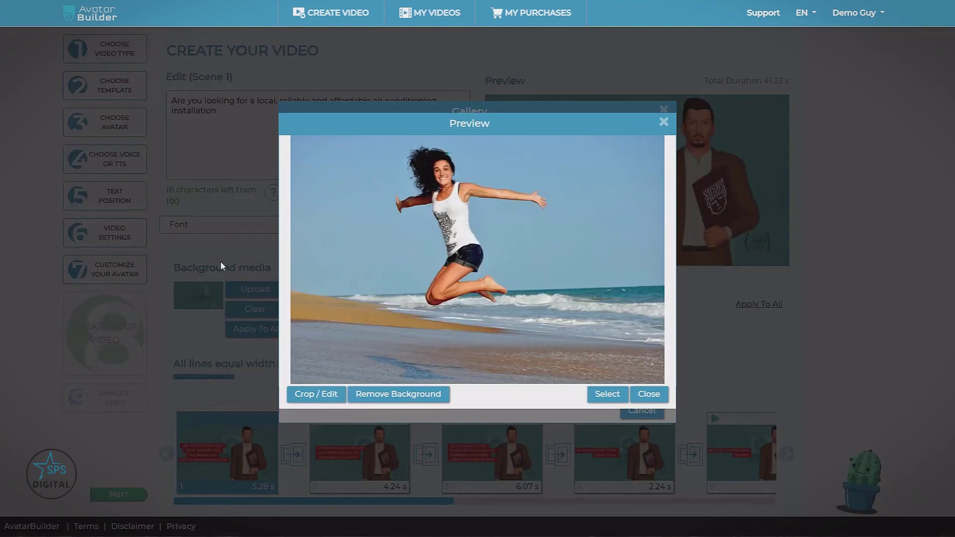
click(401, 397)
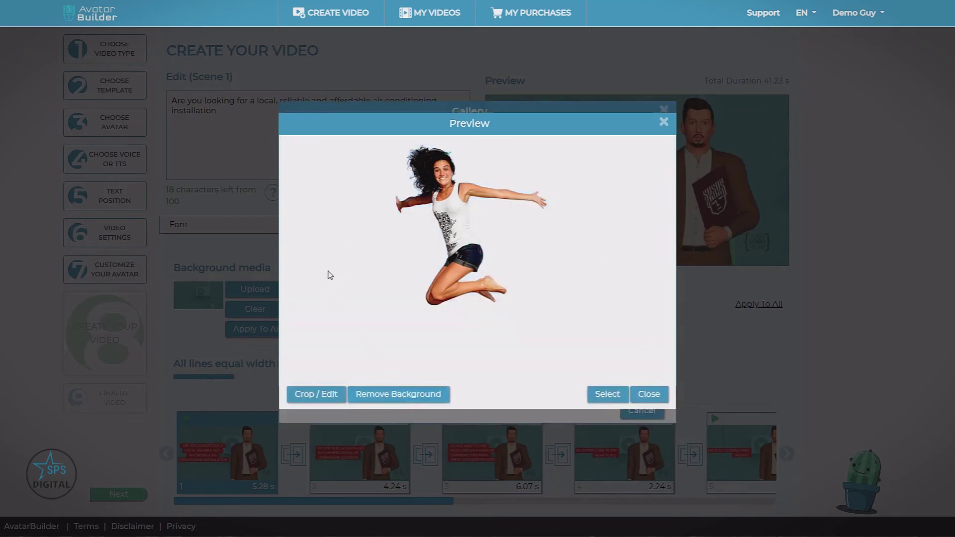
click(649, 394)
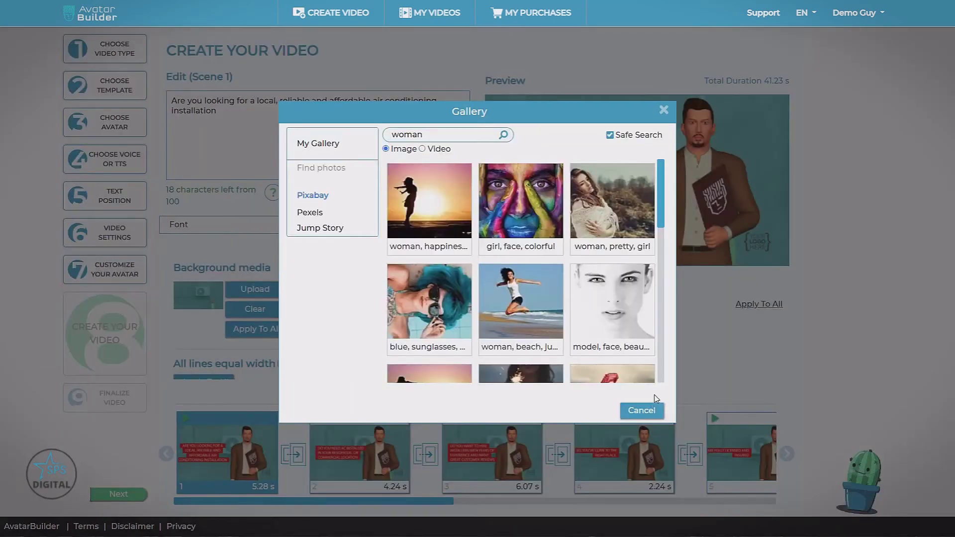
click(542, 315)
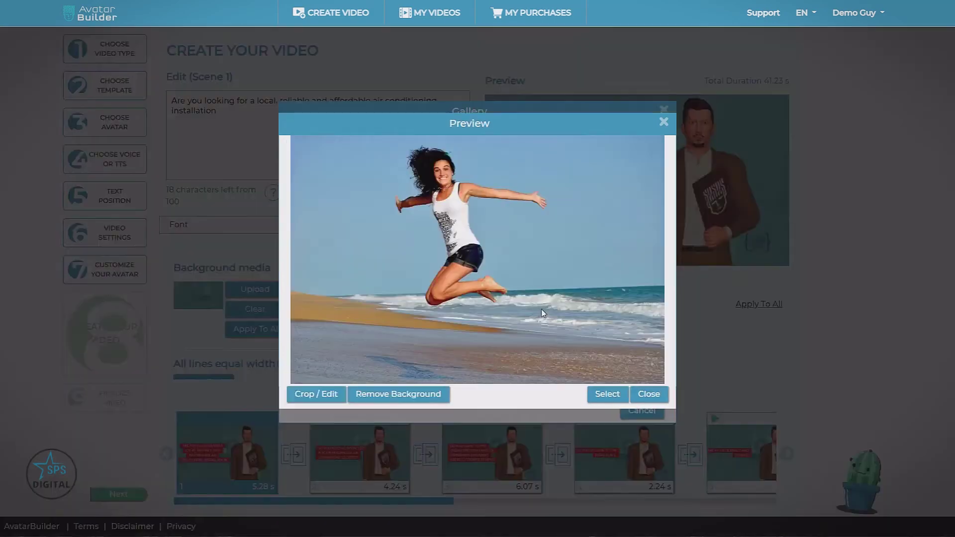
click(319, 397)
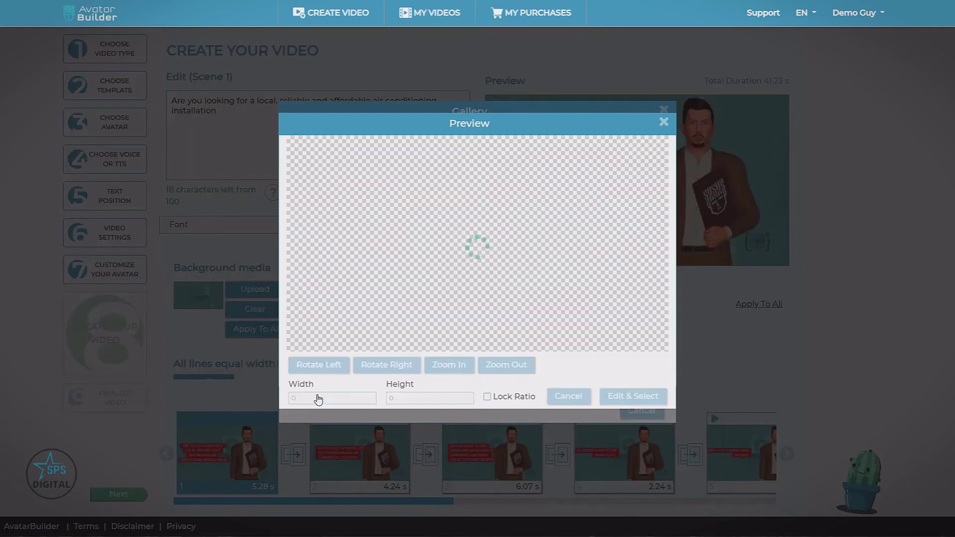
drag(457, 263, 452, 254)
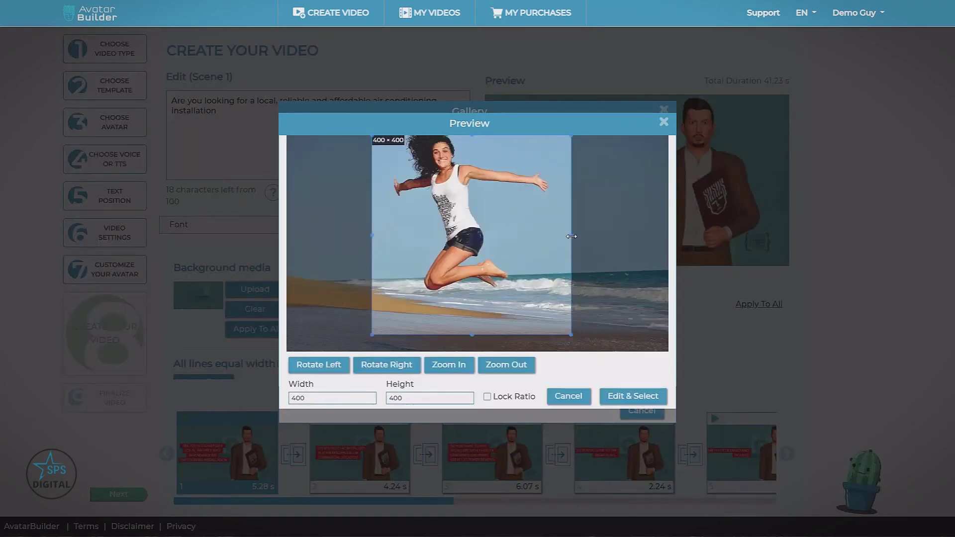
drag(570, 236, 551, 237)
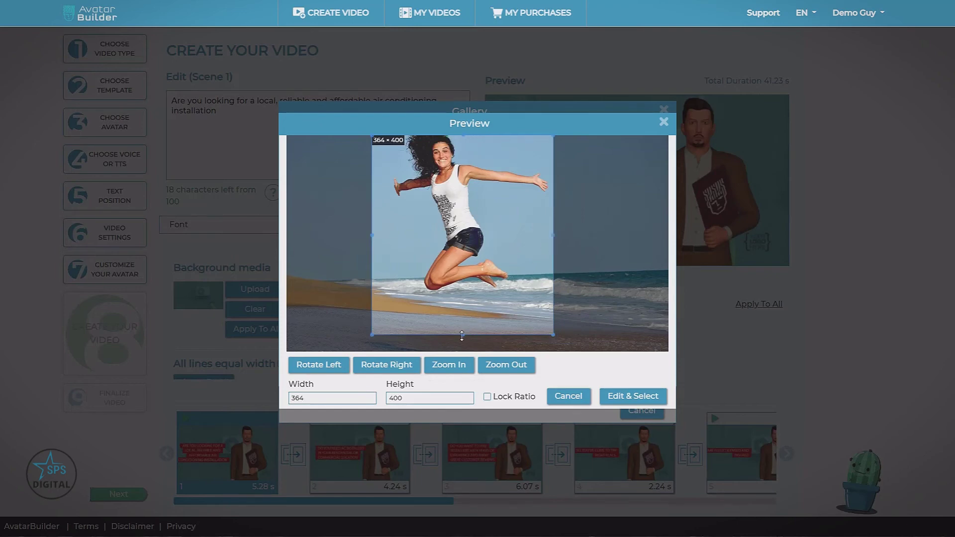
drag(462, 336, 463, 304)
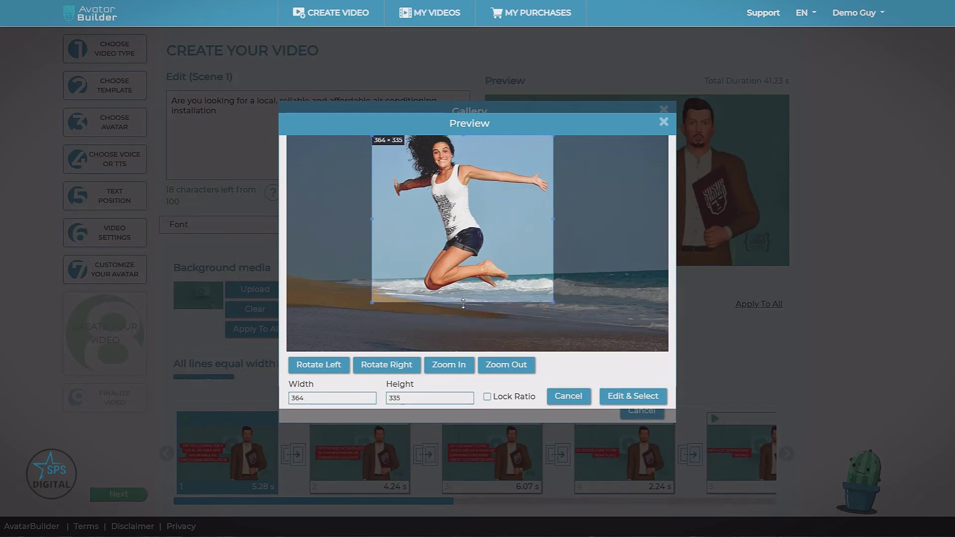
click(406, 365)
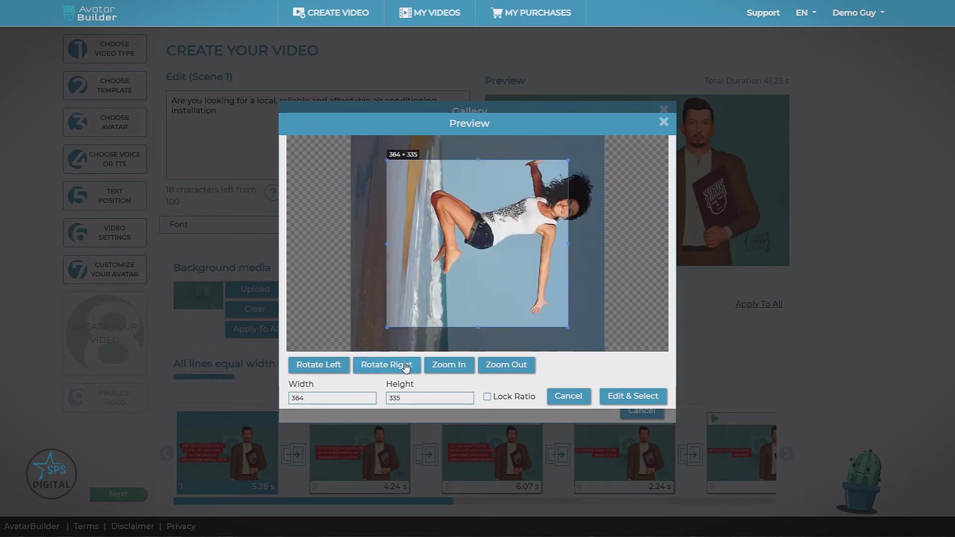
click(406, 367)
click(406, 367)
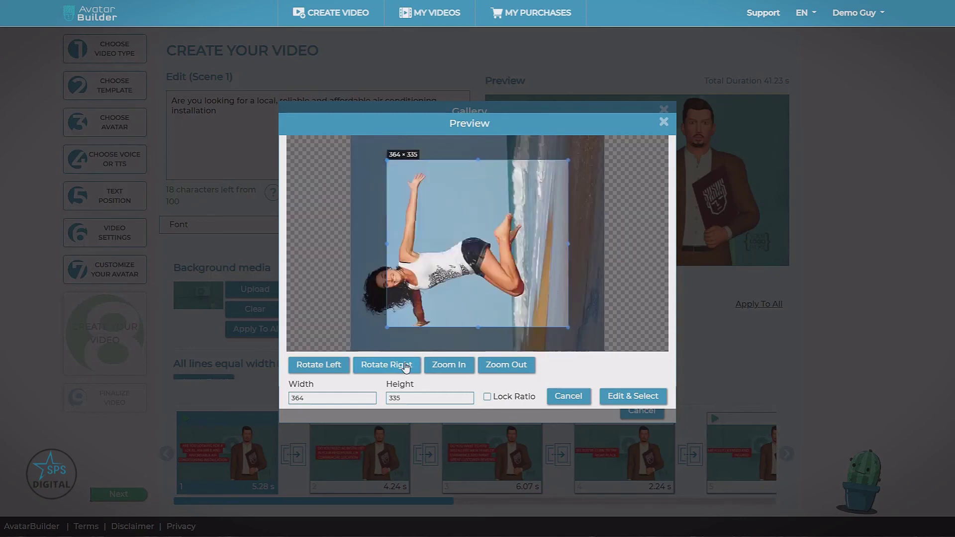
click(405, 367)
click(445, 368)
click(444, 369)
click(444, 368)
click(501, 367)
click(501, 367)
click(501, 367)
drag(481, 273, 465, 249)
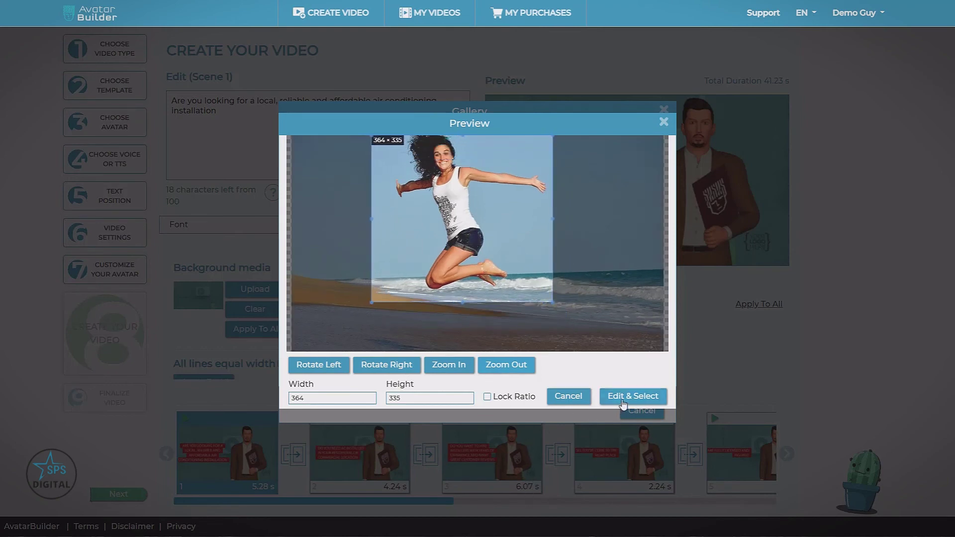
click(562, 396)
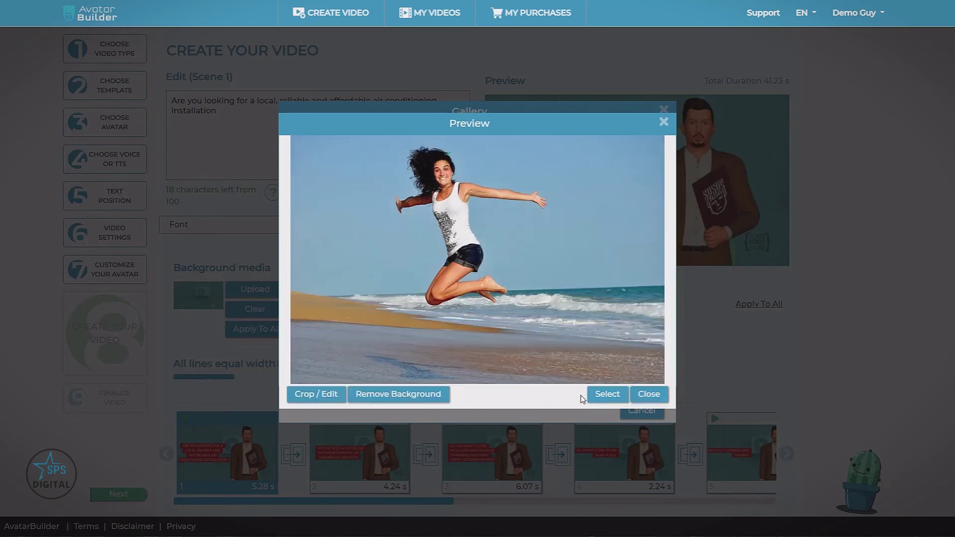
Step: Search the gallery videos for 'nature' and play the first result's preview
click(663, 122)
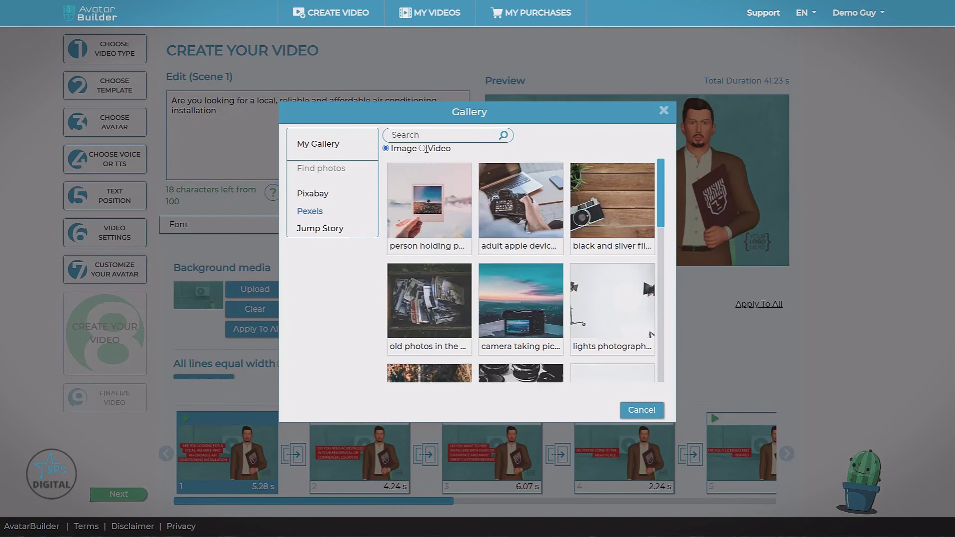
click(423, 149)
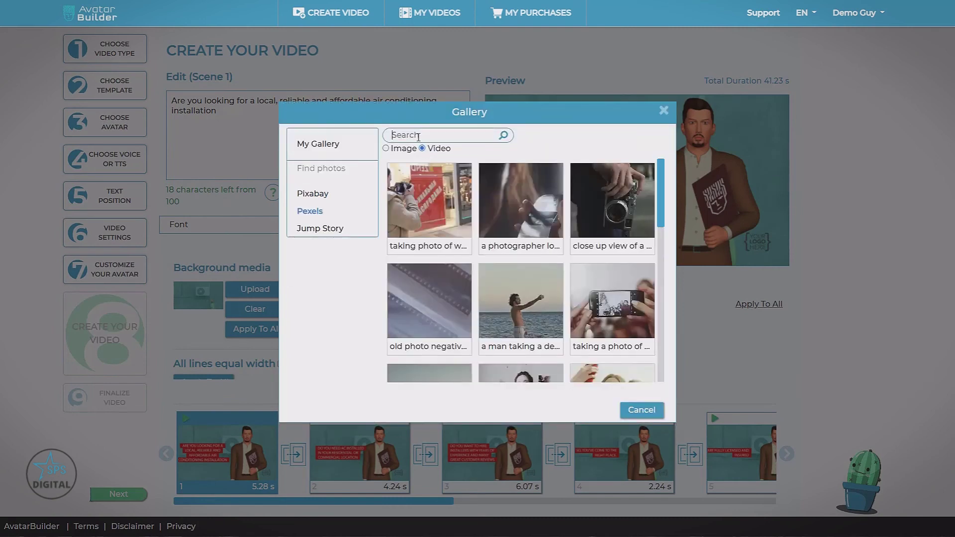
text(nature)
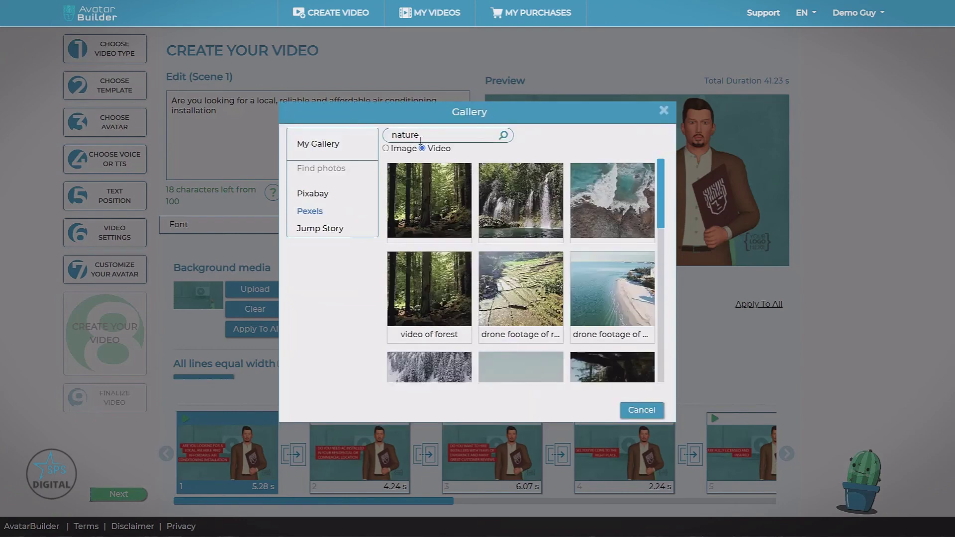
click(415, 193)
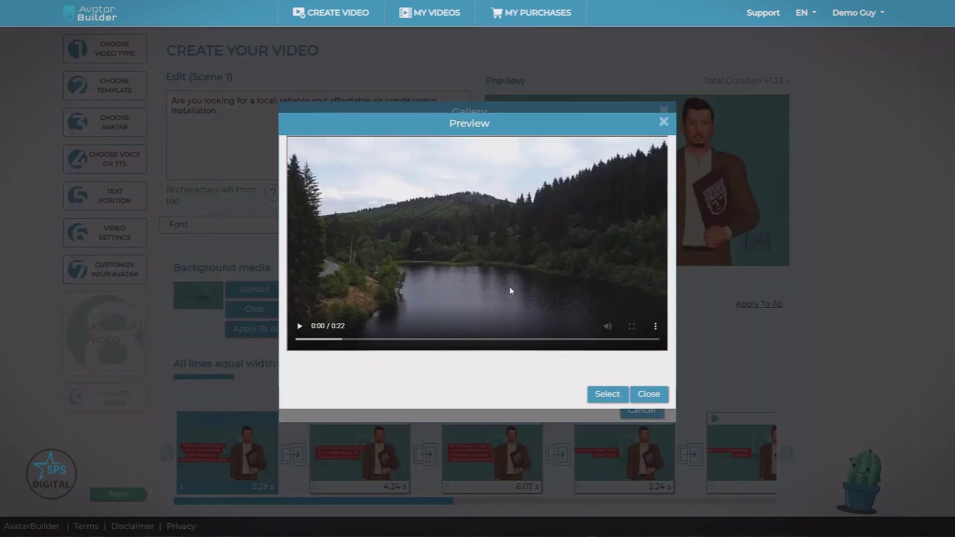
click(310, 326)
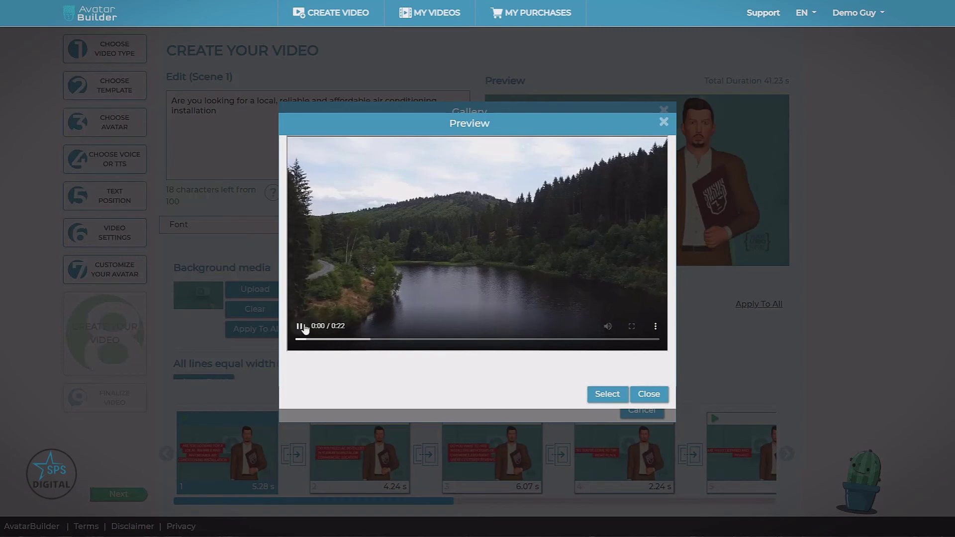
Step: Switch back to images and search for 'air conditioner'
click(649, 394)
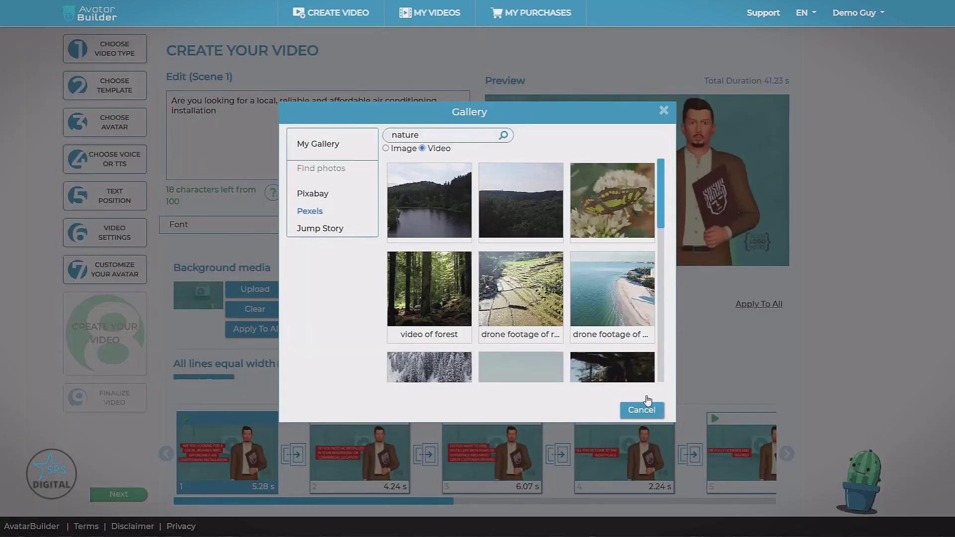
click(402, 152)
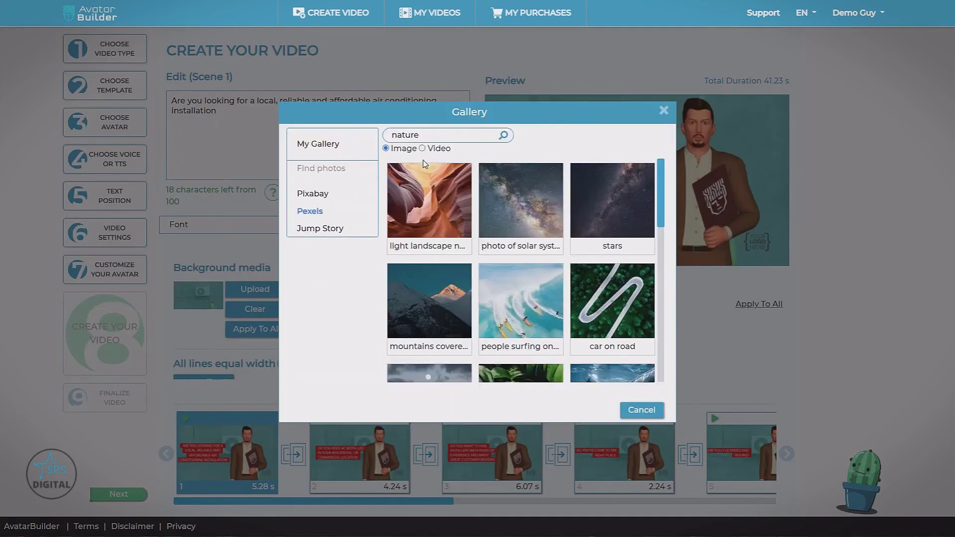
double_click(418, 138)
text(air )
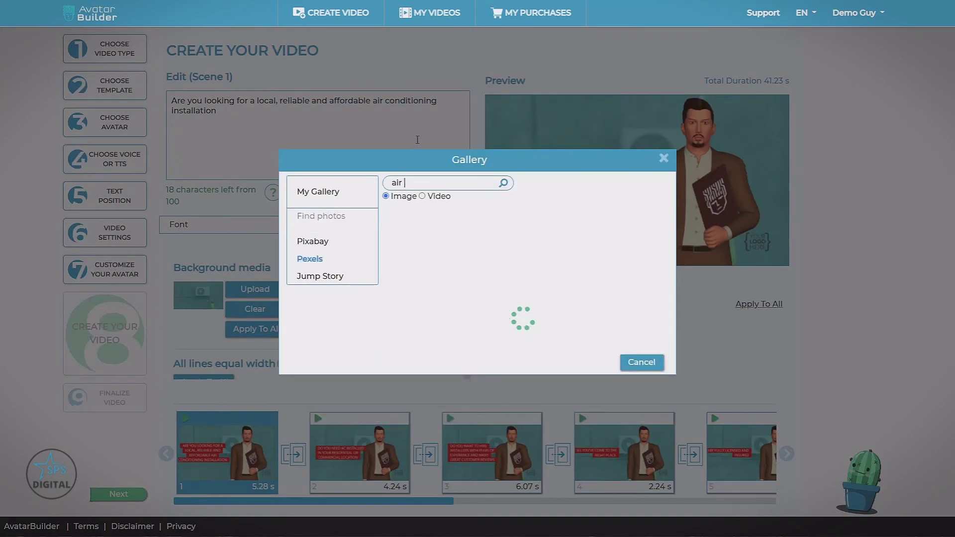
text(con)
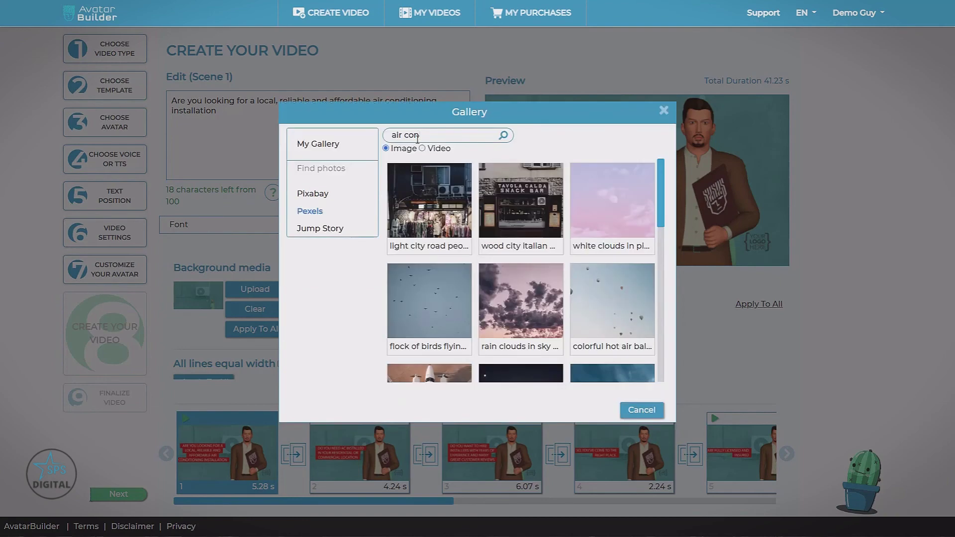
text(dit)
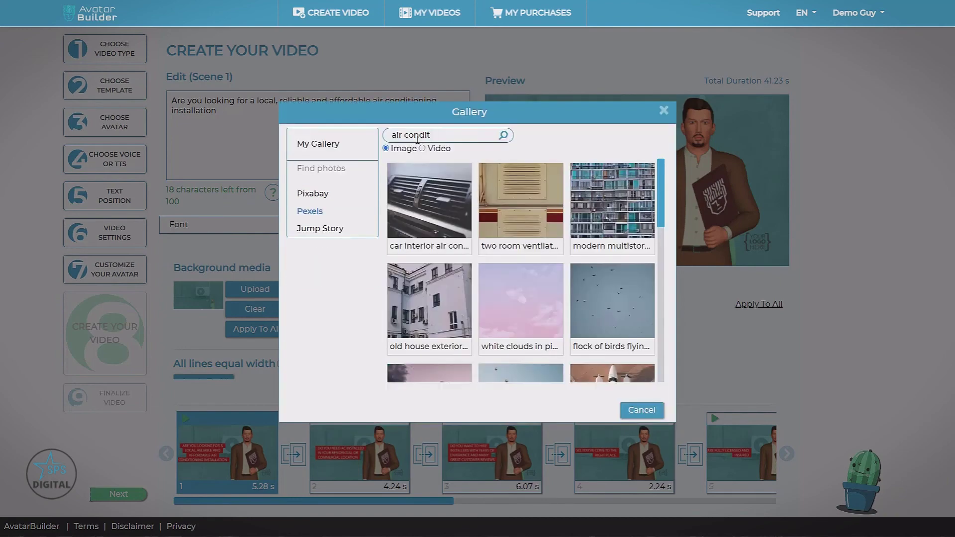
text(ioner)
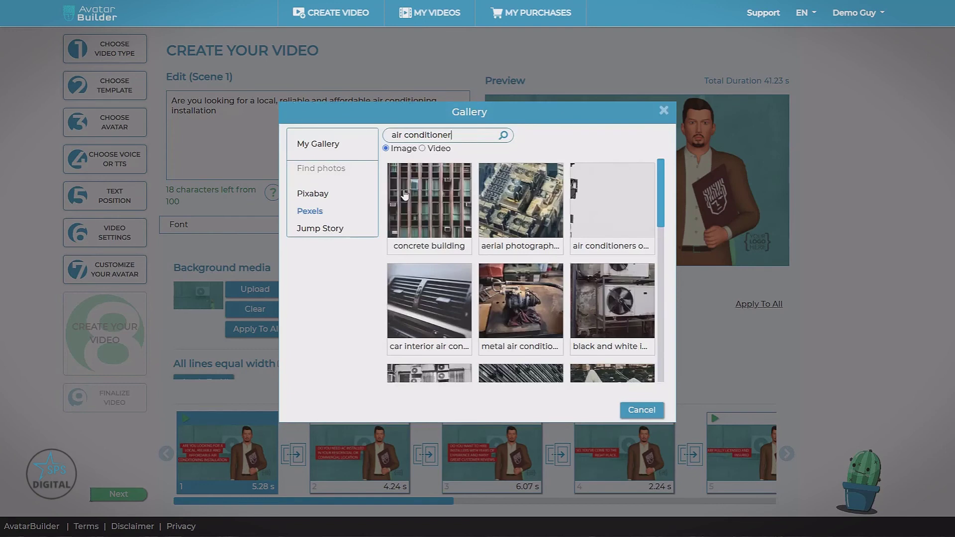
Step: Set the car interior air-vent photo as scene 1's background and apply it to all scenes
click(426, 316)
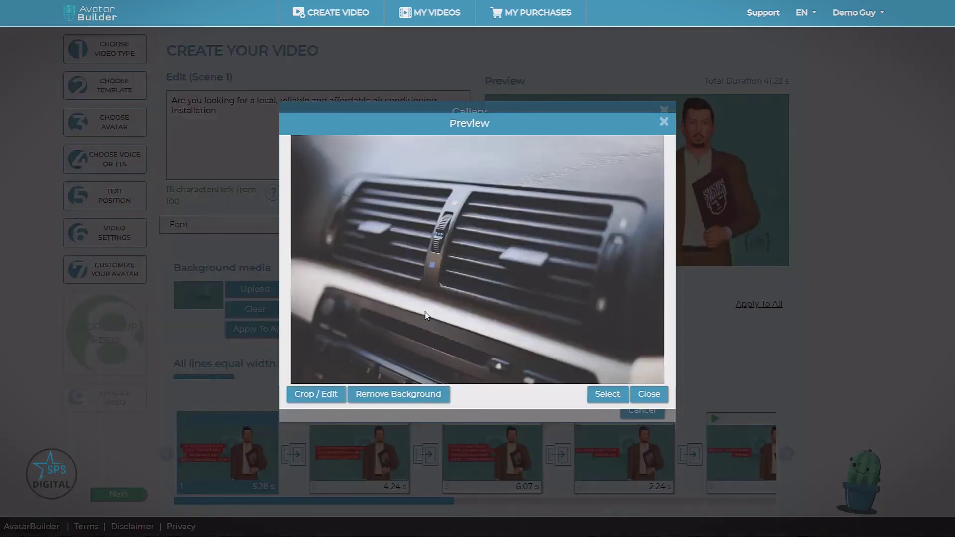
click(603, 396)
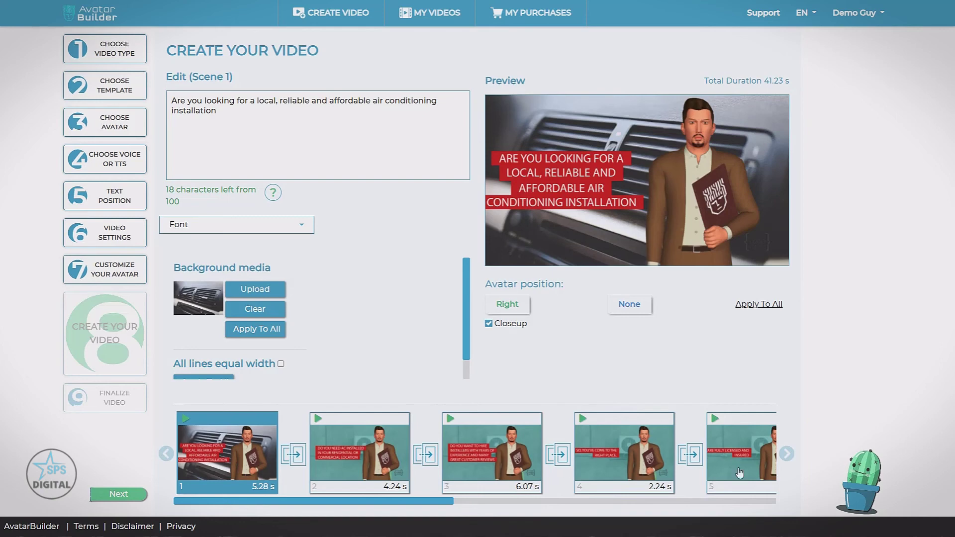
click(269, 330)
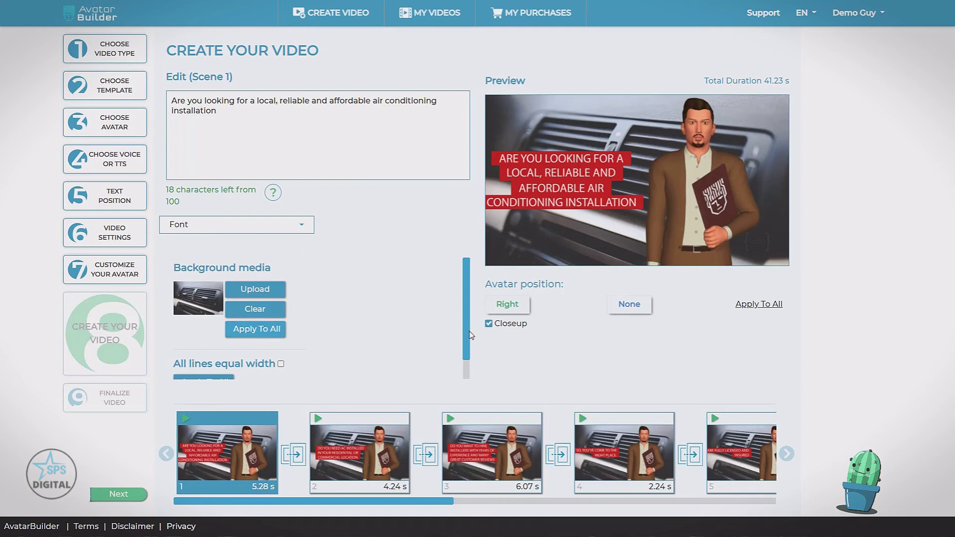
scroll(470, 332, down, 1)
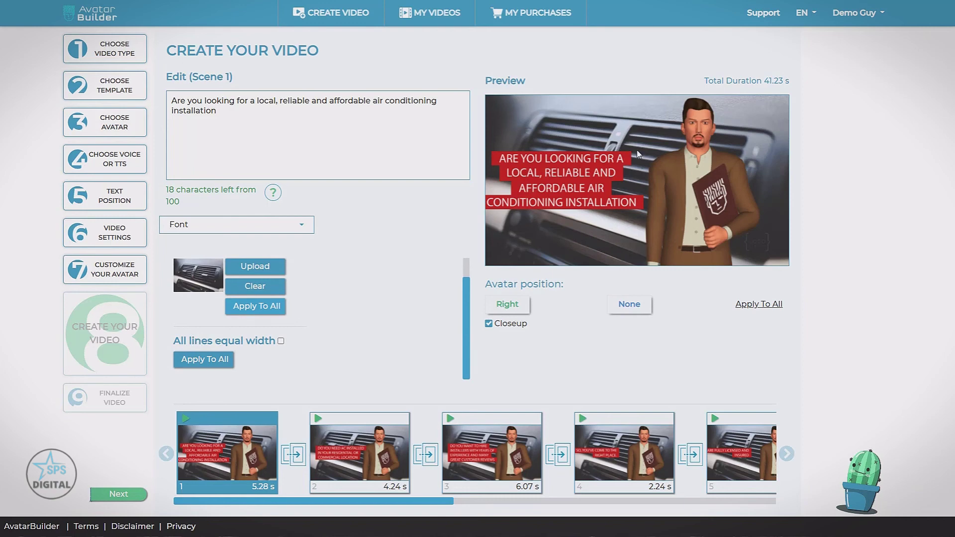
scroll(467, 315, up, 1)
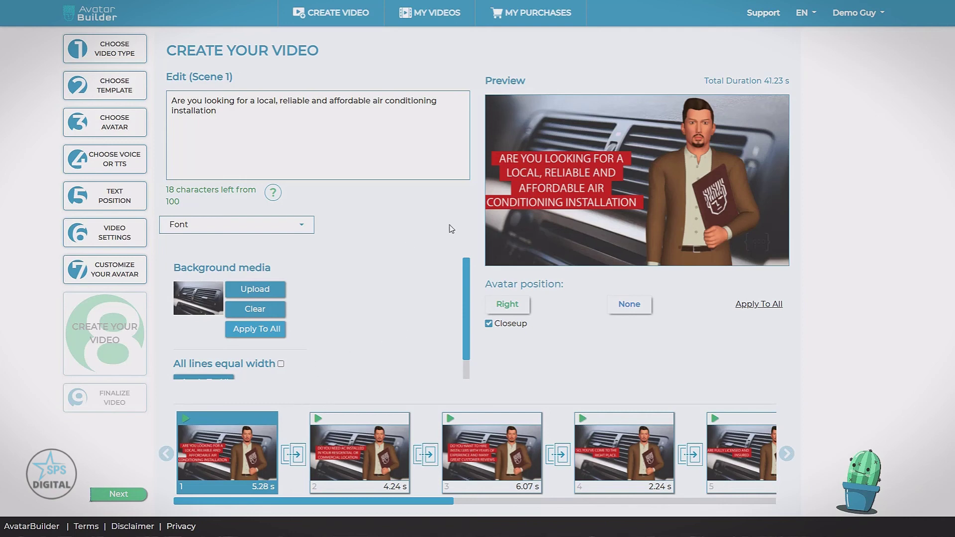
Step: Review the new car air-vent background on scenes 3, 4 and 5
click(516, 456)
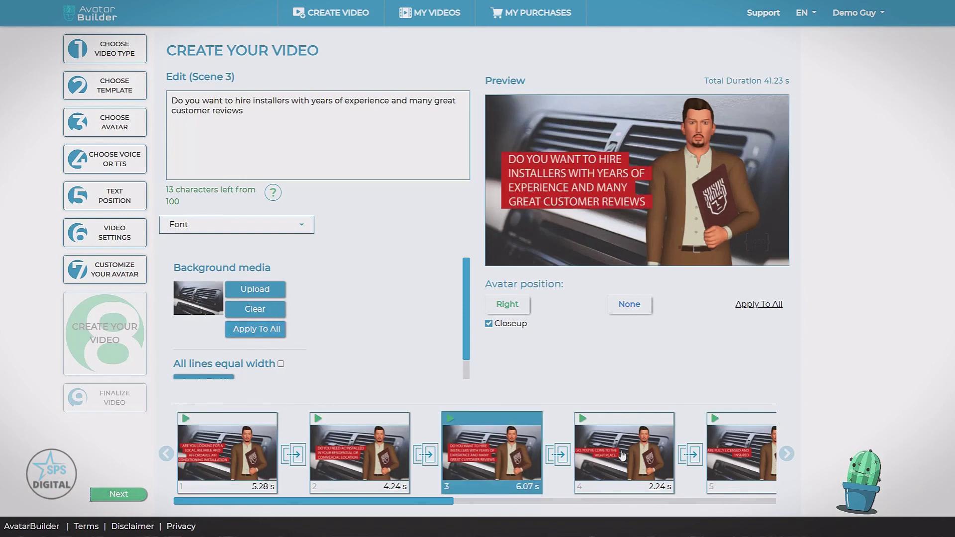
click(622, 455)
click(737, 459)
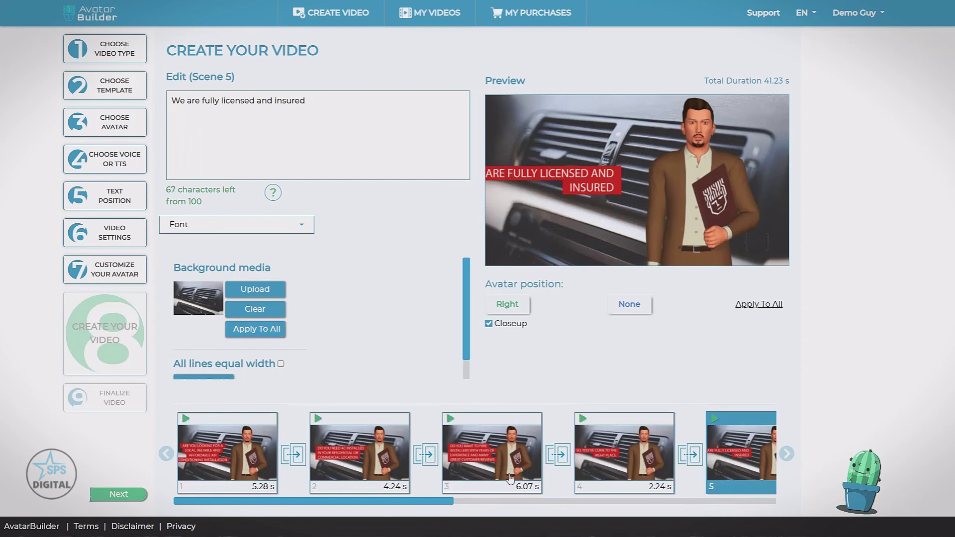
Step: Set a Fade Out transition from scene 2 and apply it to all scenes
click(381, 452)
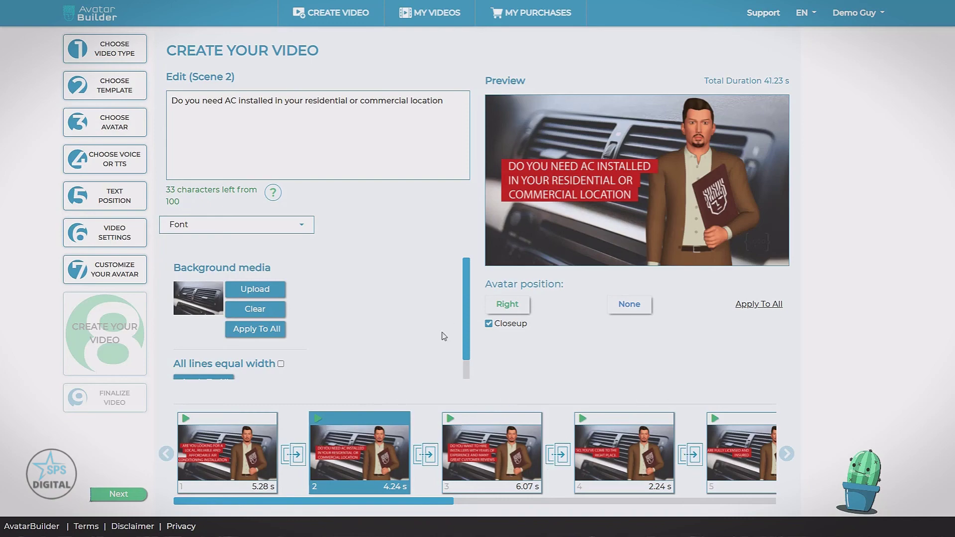
click(297, 457)
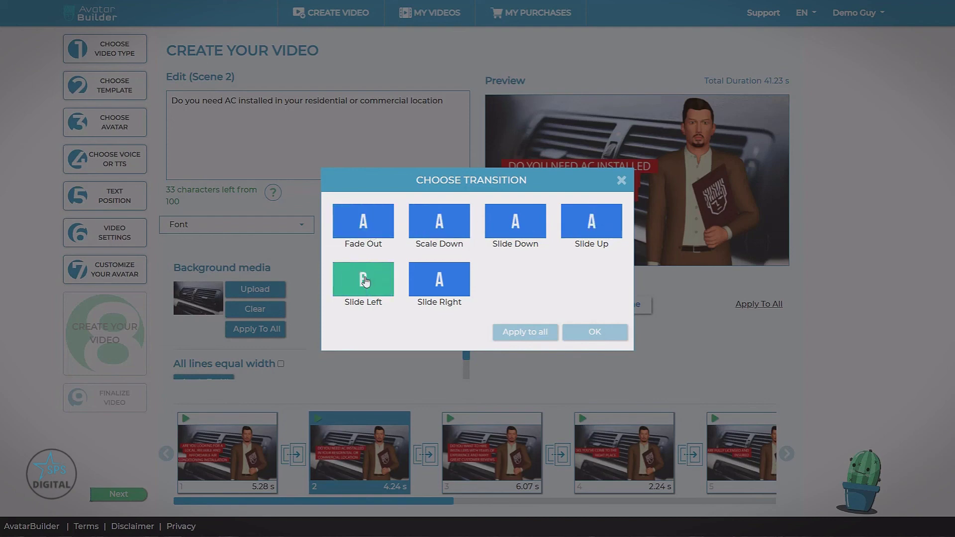
click(375, 224)
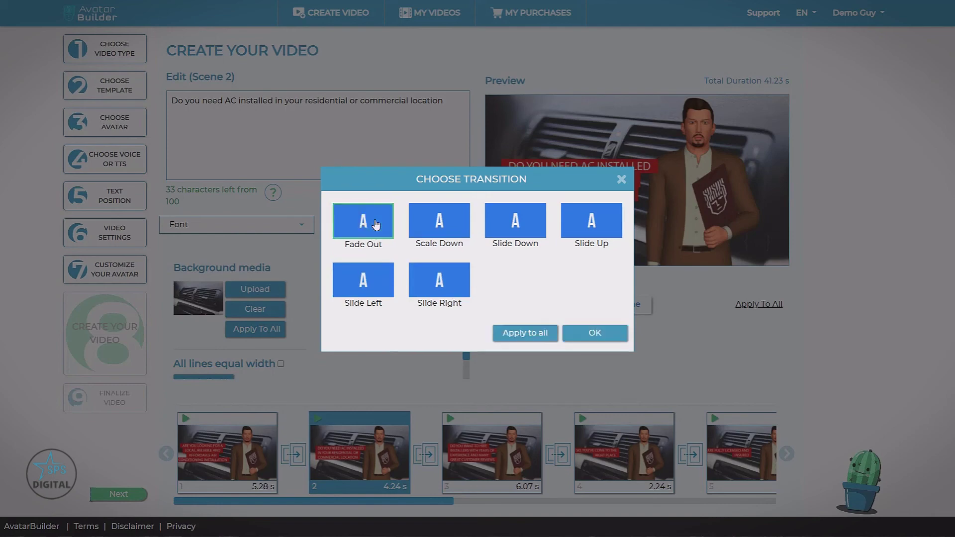
click(542, 337)
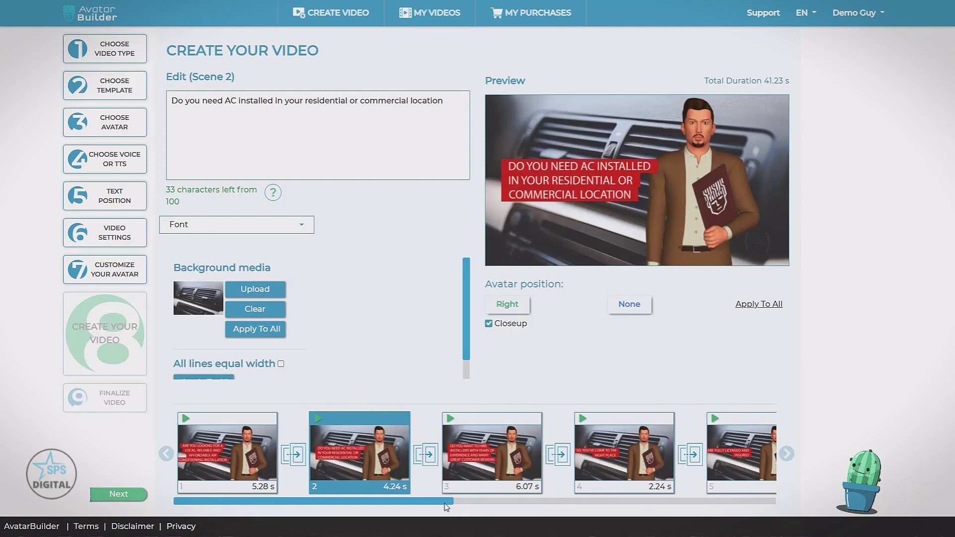
drag(447, 503, 380, 502)
Step: Name the project 'My Video', keep 1080p resolution, and create the video
click(122, 495)
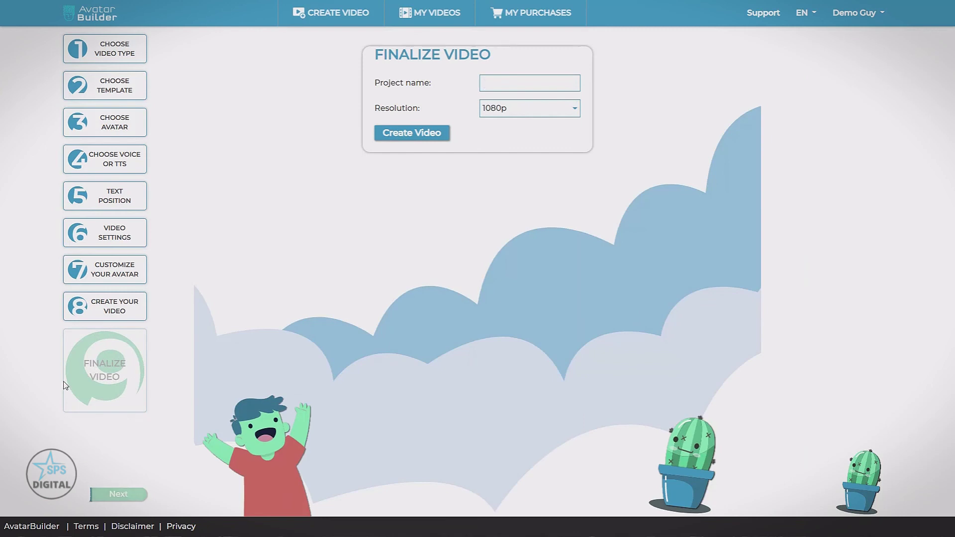
click(530, 84)
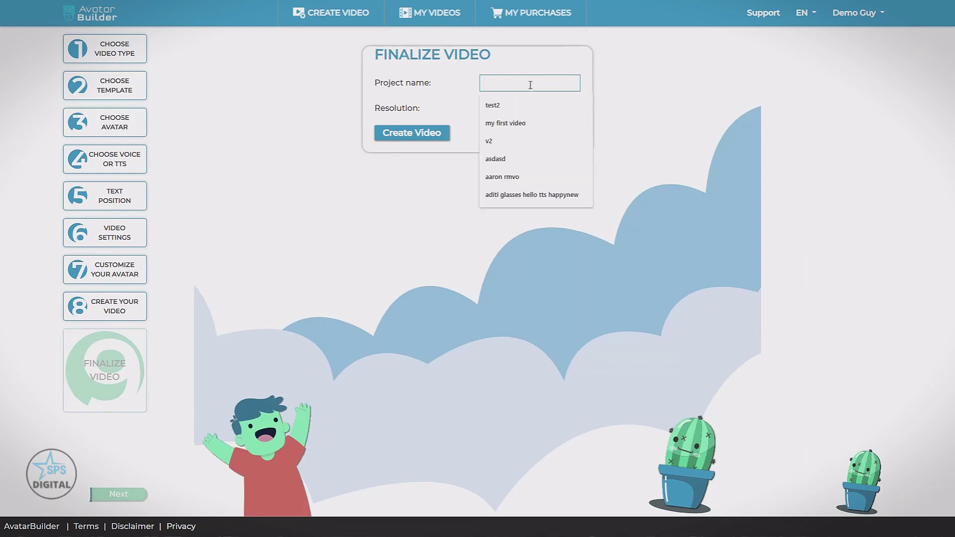
text(My )
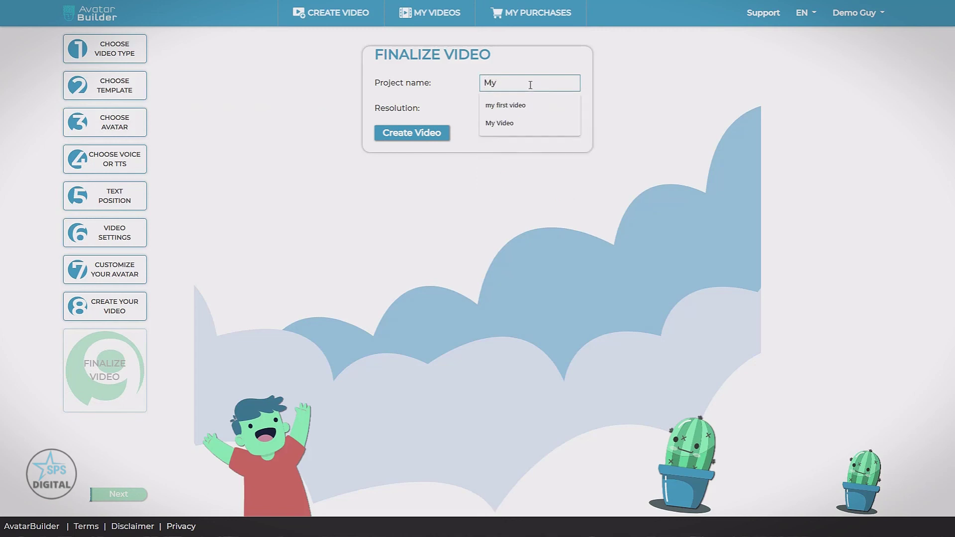
text(Video)
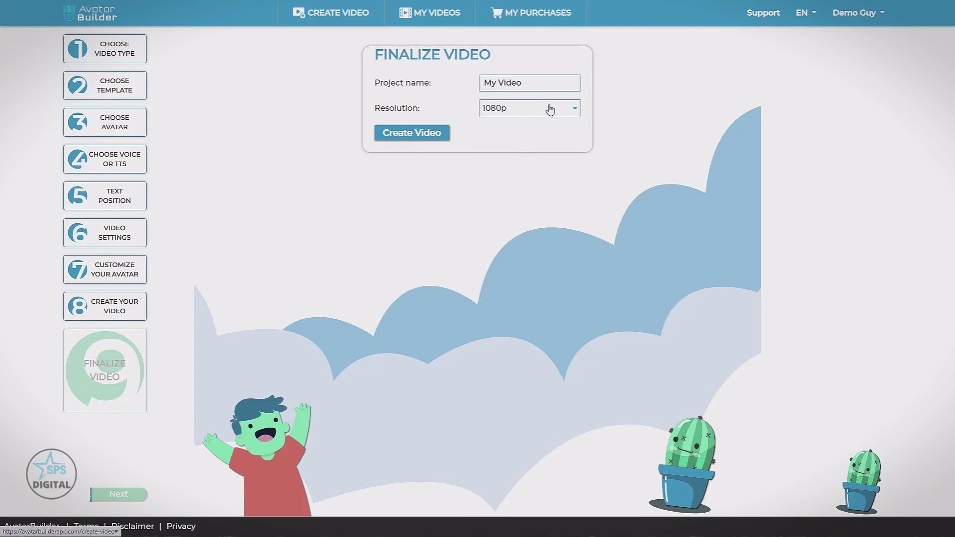
click(410, 133)
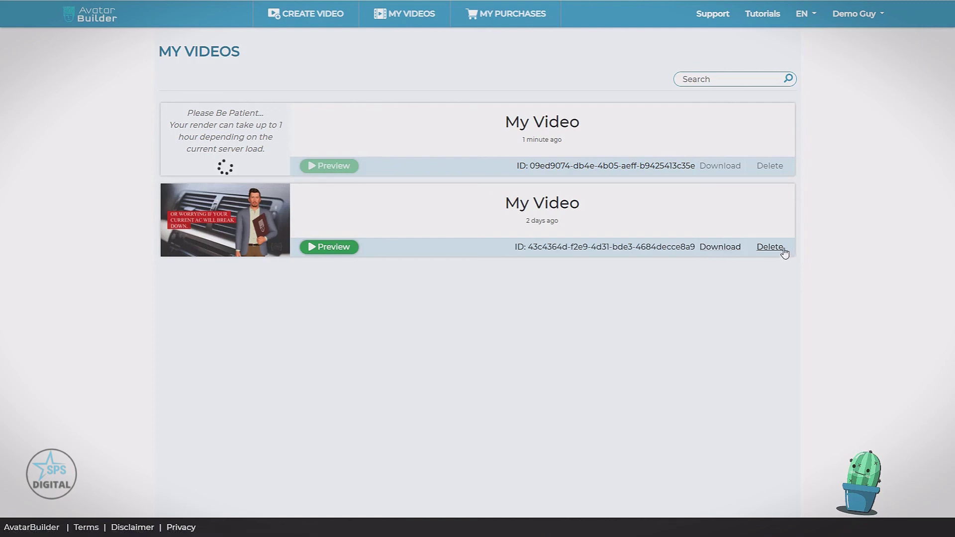
click(342, 250)
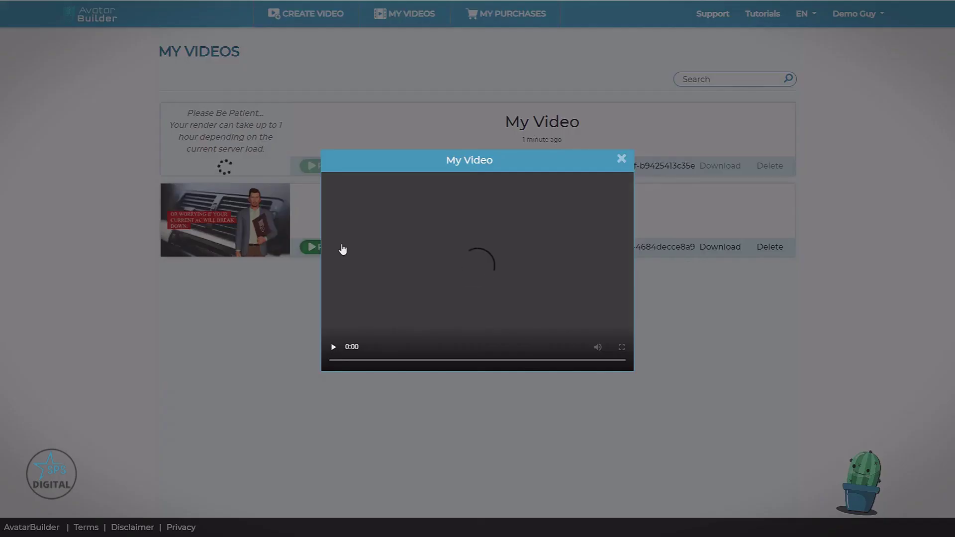
click(334, 348)
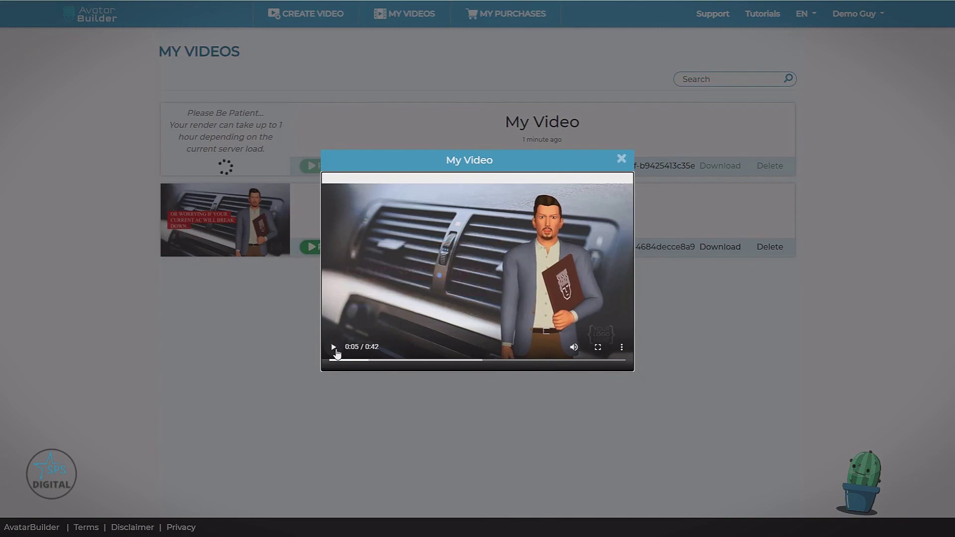
click(622, 159)
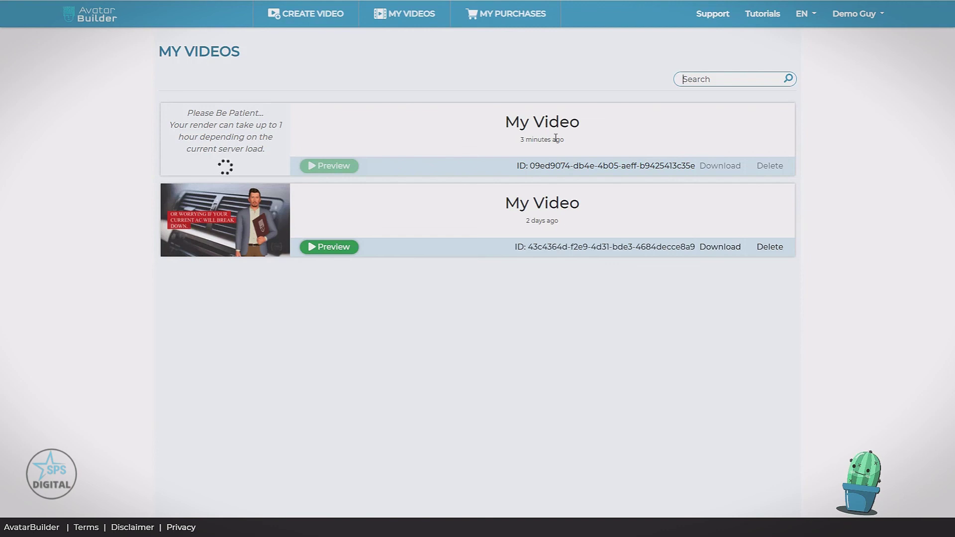
Step: Browse My Purchases, listing the AvatarBuilder Agency, Elite and AvatarMaker products
click(502, 18)
scroll(530, 112, down, 5)
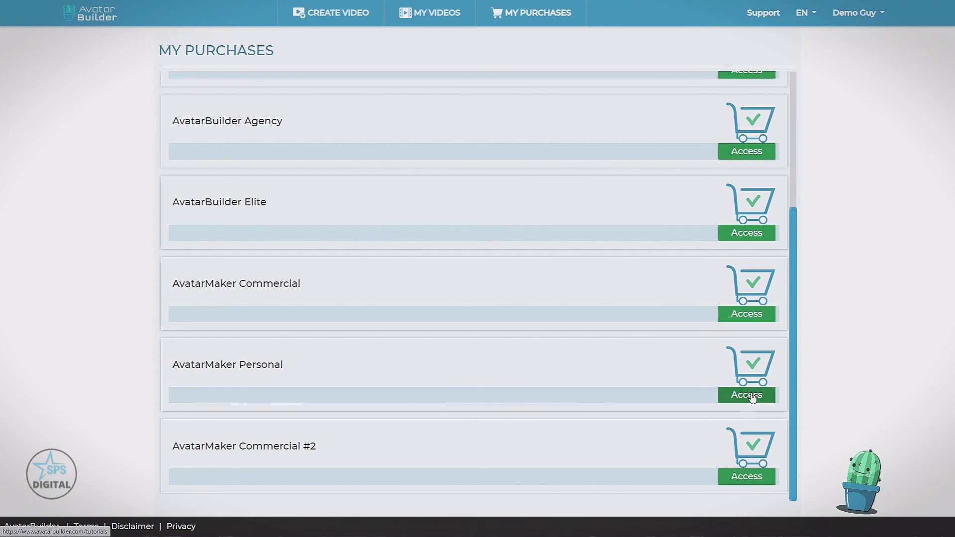
scroll(700, 265, up, 2)
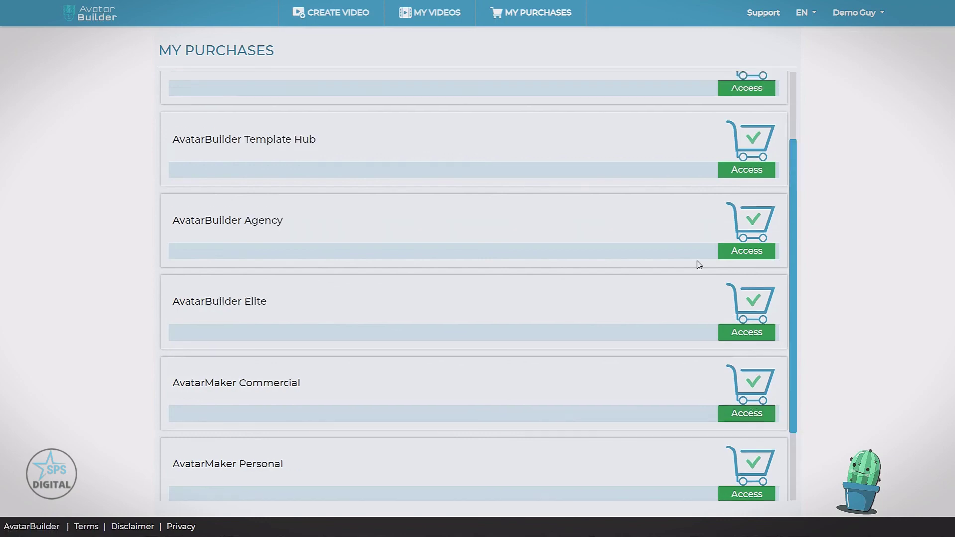
scroll(699, 264, down, 2)
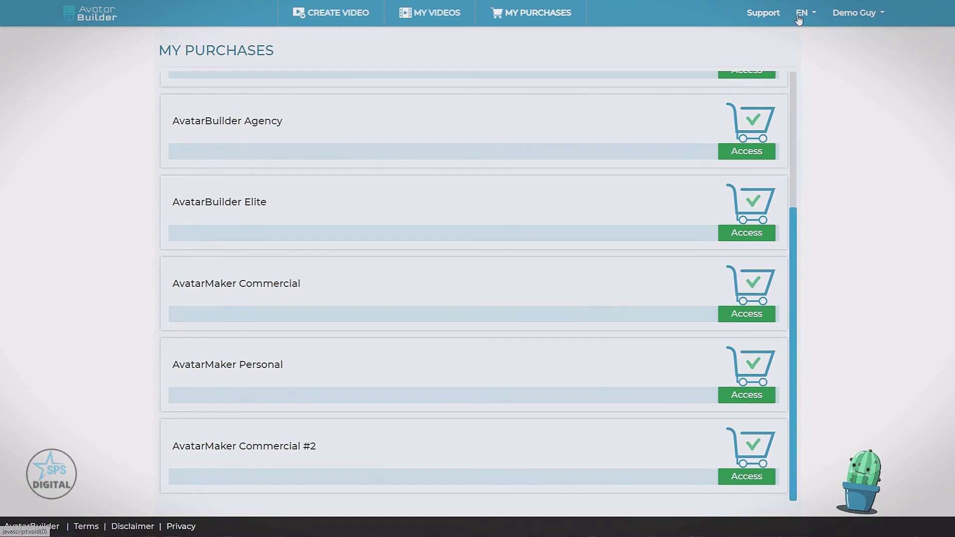
click(883, 17)
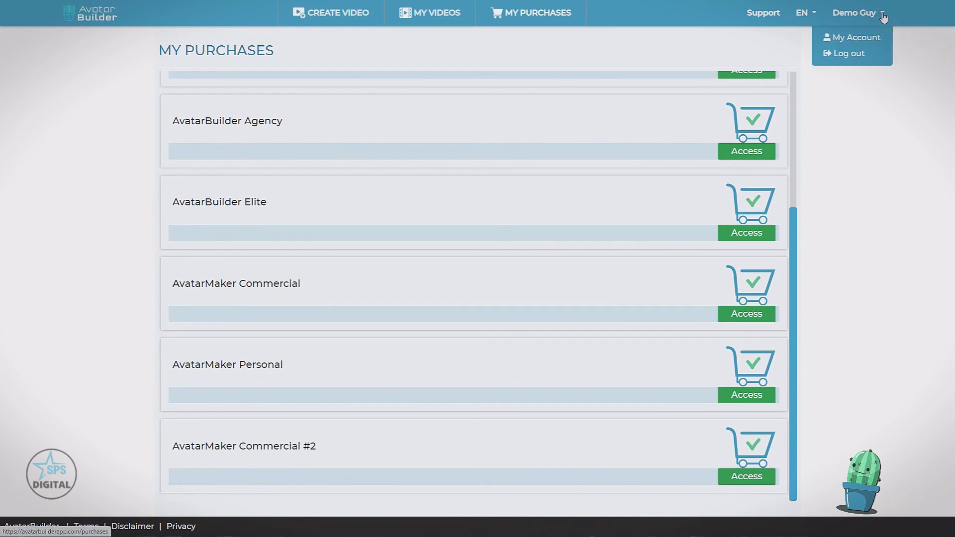
Step: Look over the My Account general and Set Password settings, then return to the dashboard
click(859, 39)
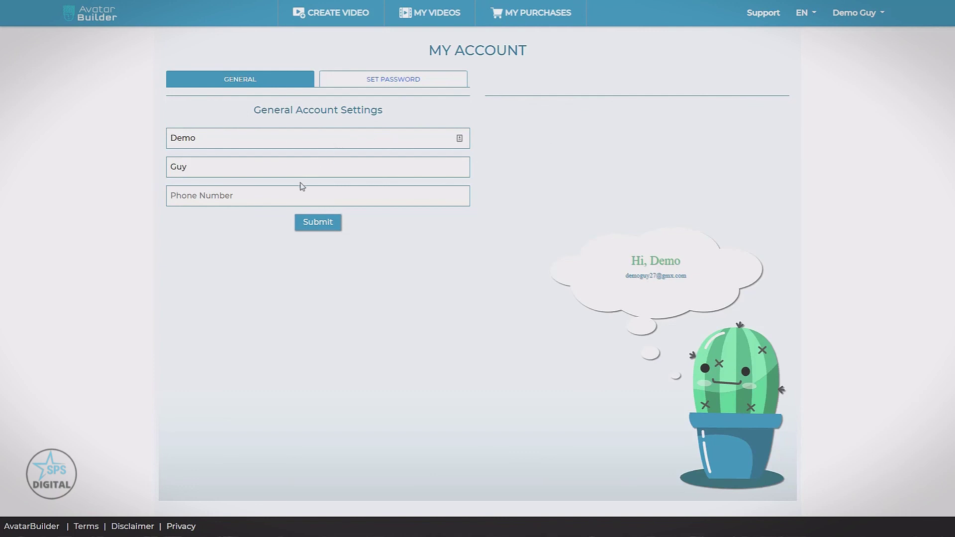
click(374, 81)
click(86, 22)
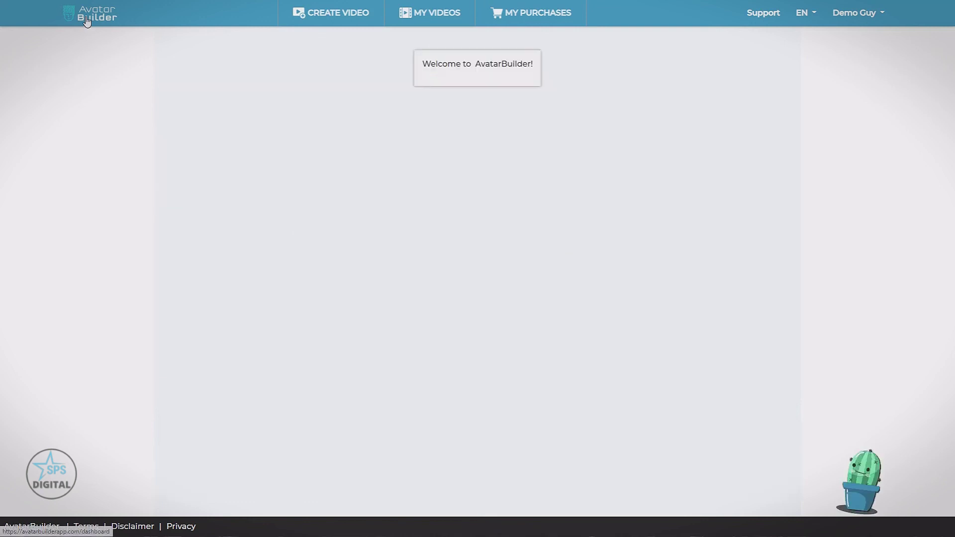